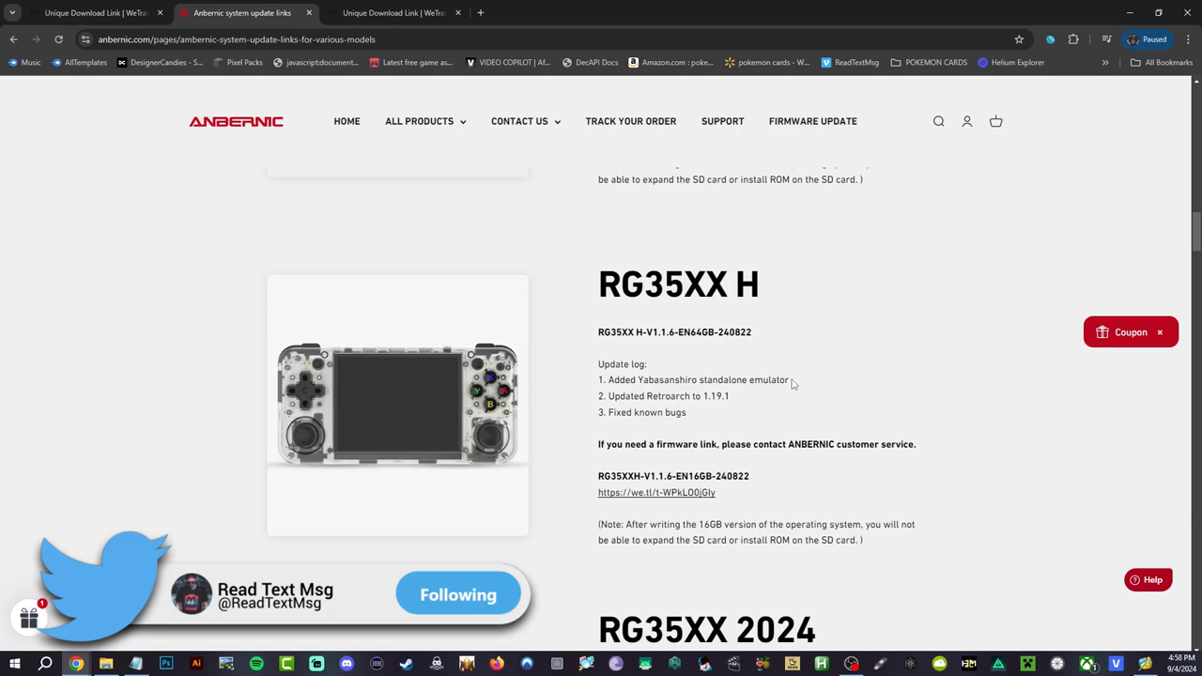
Highlight the RG35XX H update-log notes and open the 16GB firmware link in a background tab.
{"action": "left_click_drag", "start_coordinate": [790, 381], "coordinate": [699, 387]}
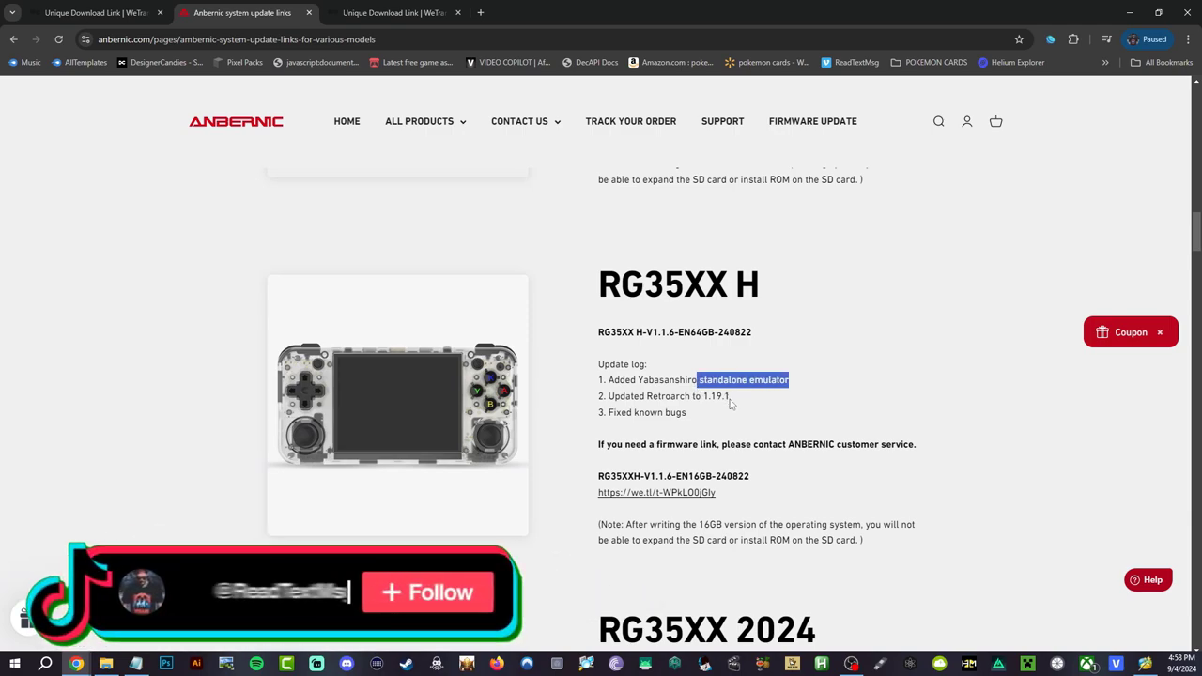
{"action": "double_click", "coordinate": [675, 413]}
{"action": "left_click_drag", "start_coordinate": [650, 423], "coordinate": [616, 425]}
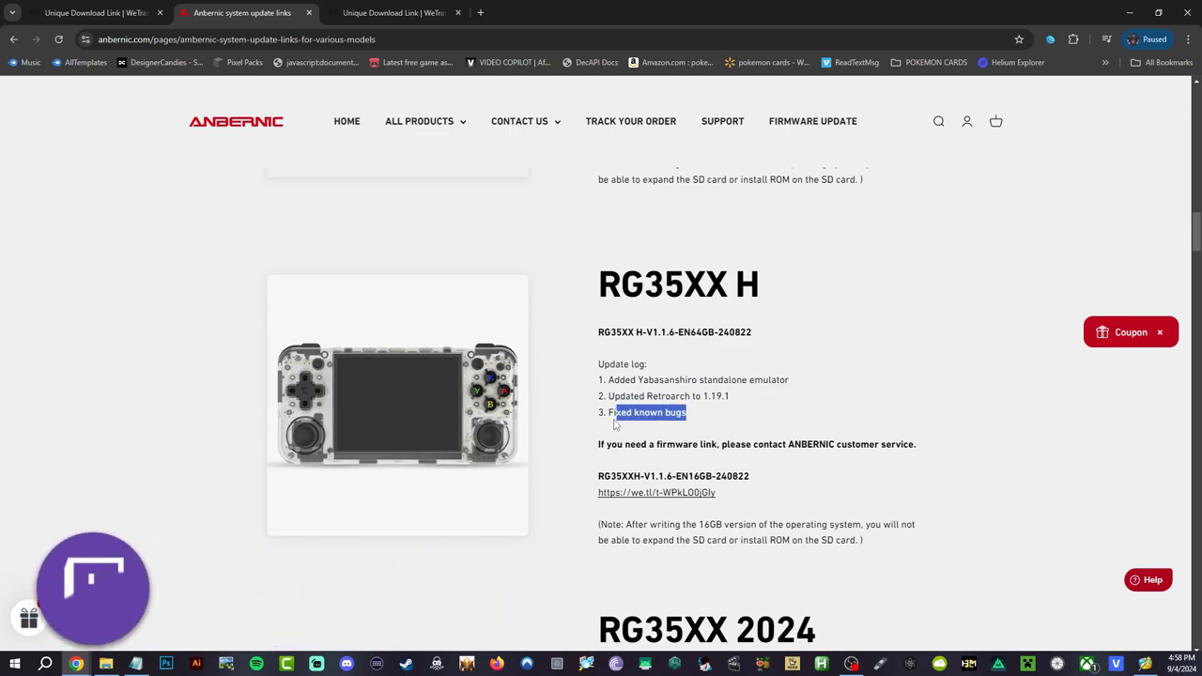
{"action": "left_click_drag", "start_coordinate": [754, 480], "coordinate": [660, 477]}
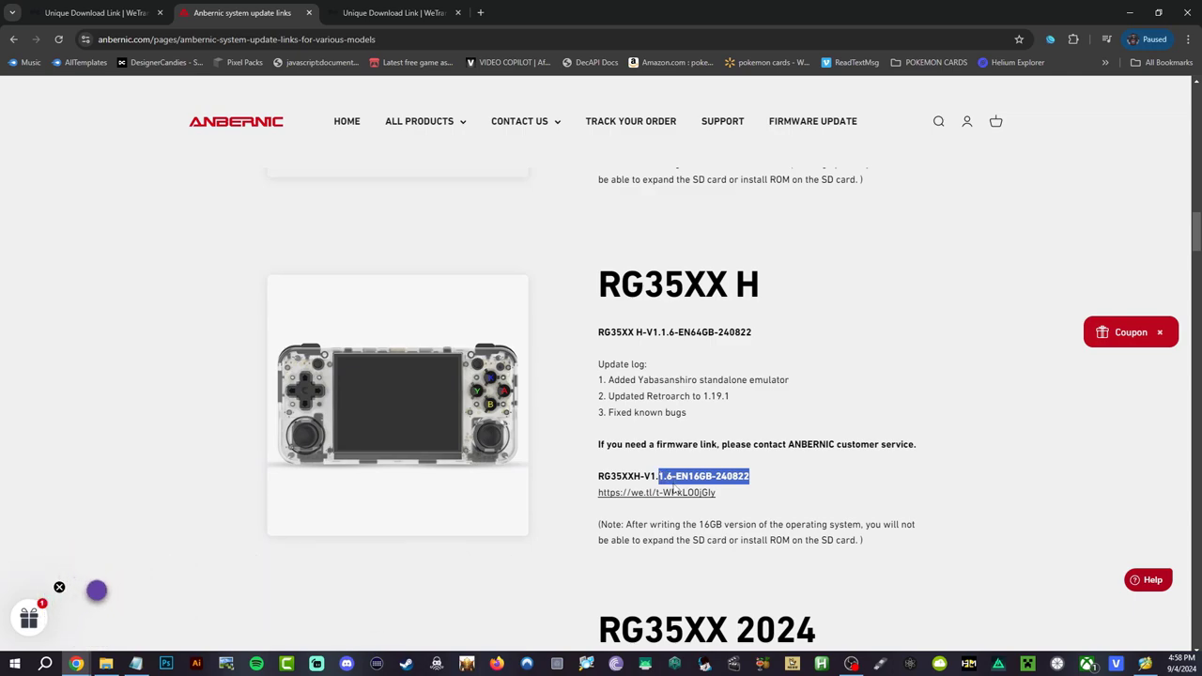
{"action": "middle_click", "coordinate": [613, 493]}
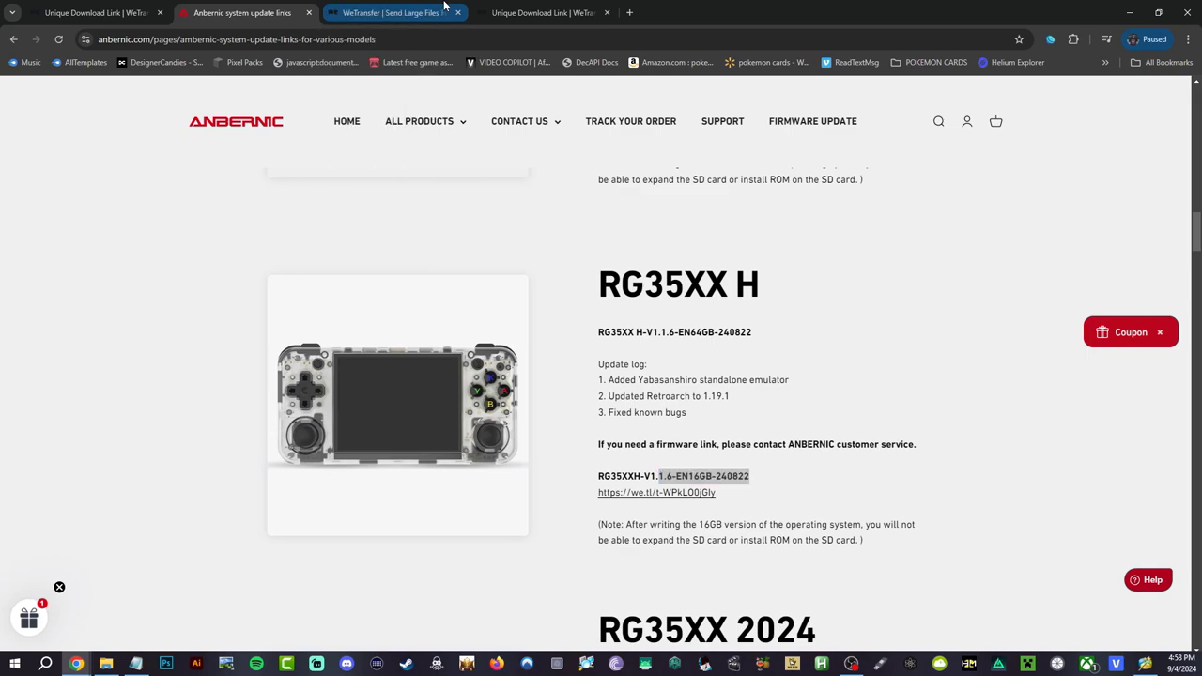
On the WeTransfer page, highlight the V1.1.6 file name, then go to the 64GB firmware download tab.
{"action": "left_click", "coordinate": [444, 7]}
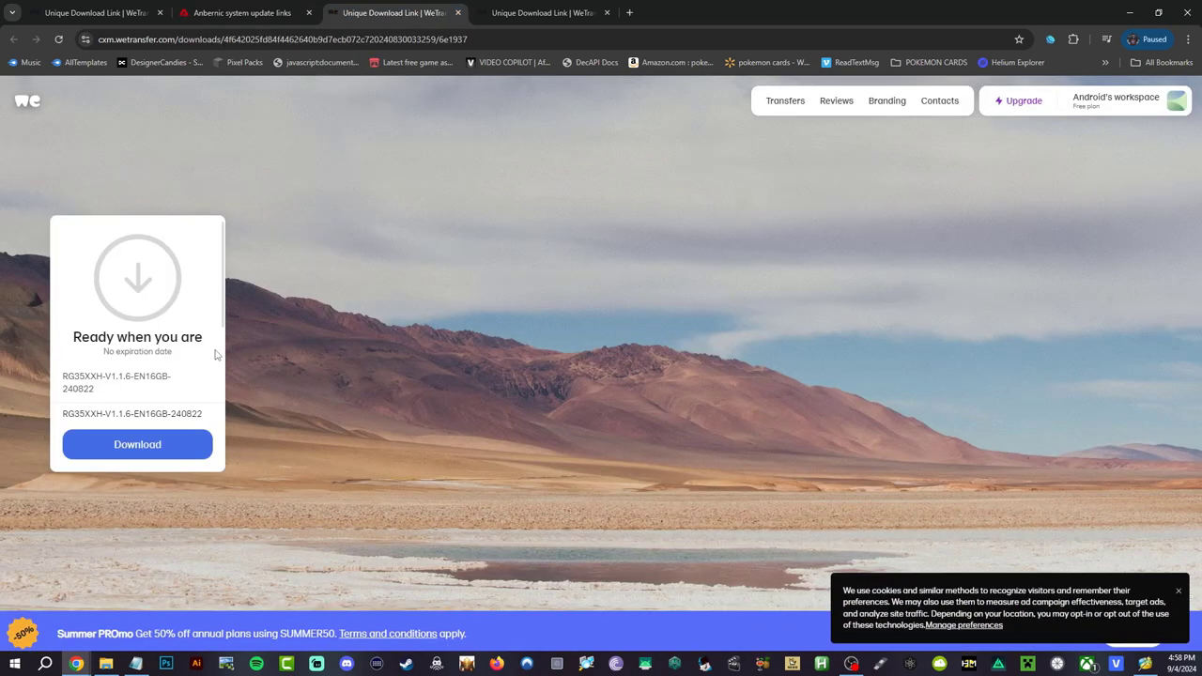
{"action": "left_click_drag", "start_coordinate": [171, 376], "coordinate": [118, 377]}
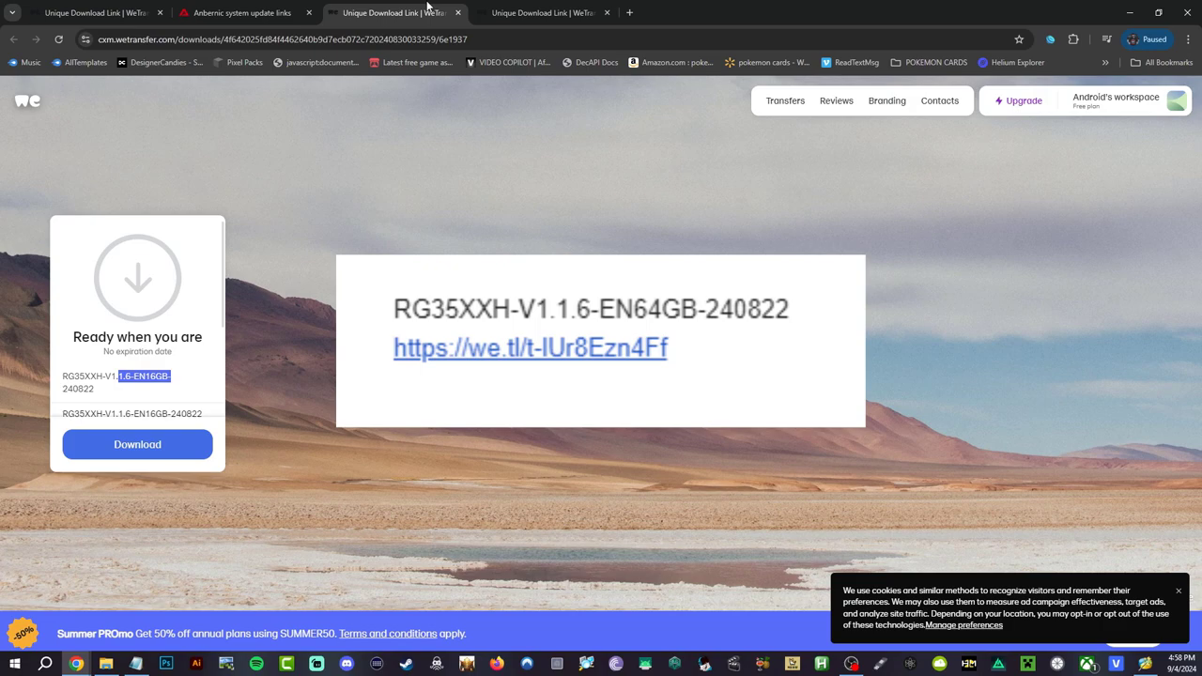
{"action": "left_click", "coordinate": [136, 9]}
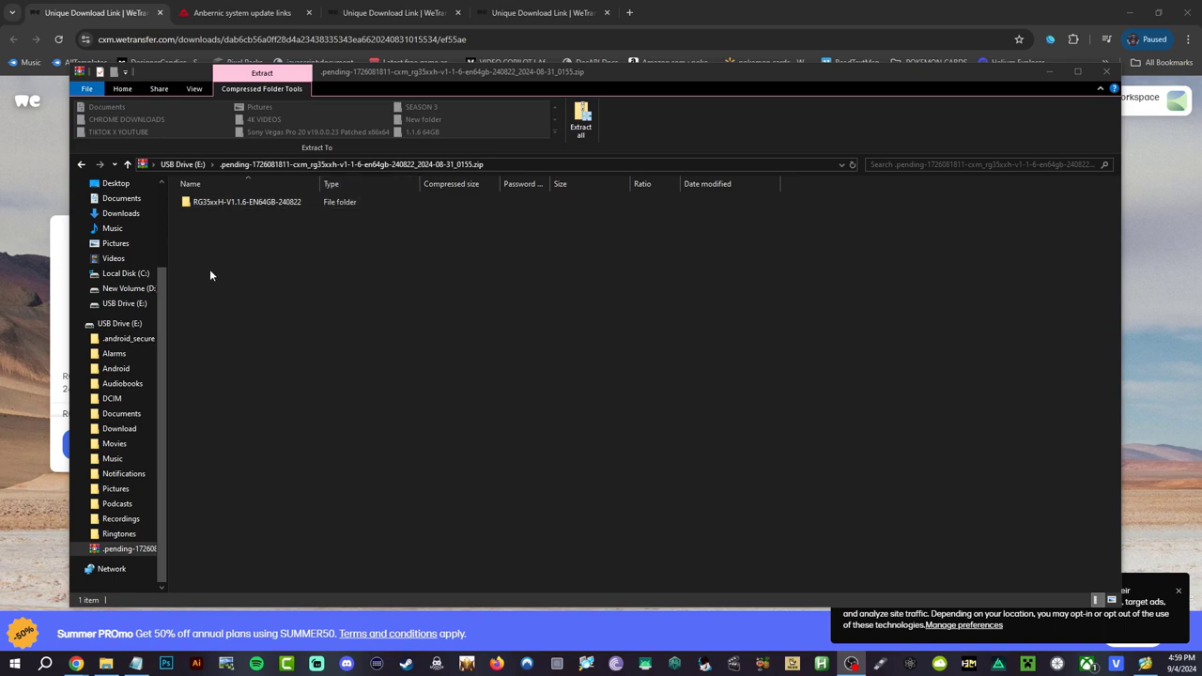
Open the USB drive's Download folder, then go to the 1.1.6 64GB folder on New Volume (D:).
{"action": "left_click", "coordinate": [119, 428]}
{"action": "key", "text": "alt+Tab"}
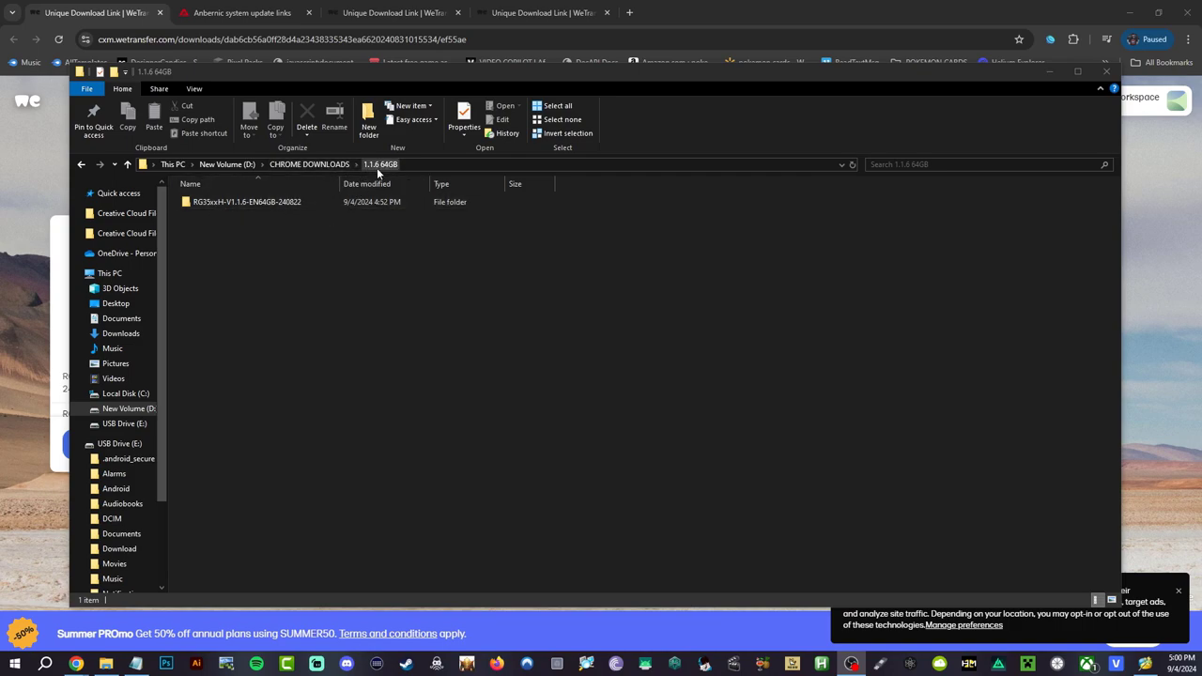
Open the RG35xxH-V1.1.6-EN64GB-240822 folder and run 7-Zip Extract files on its .zip archive.
{"action": "double_click", "coordinate": [302, 205]}
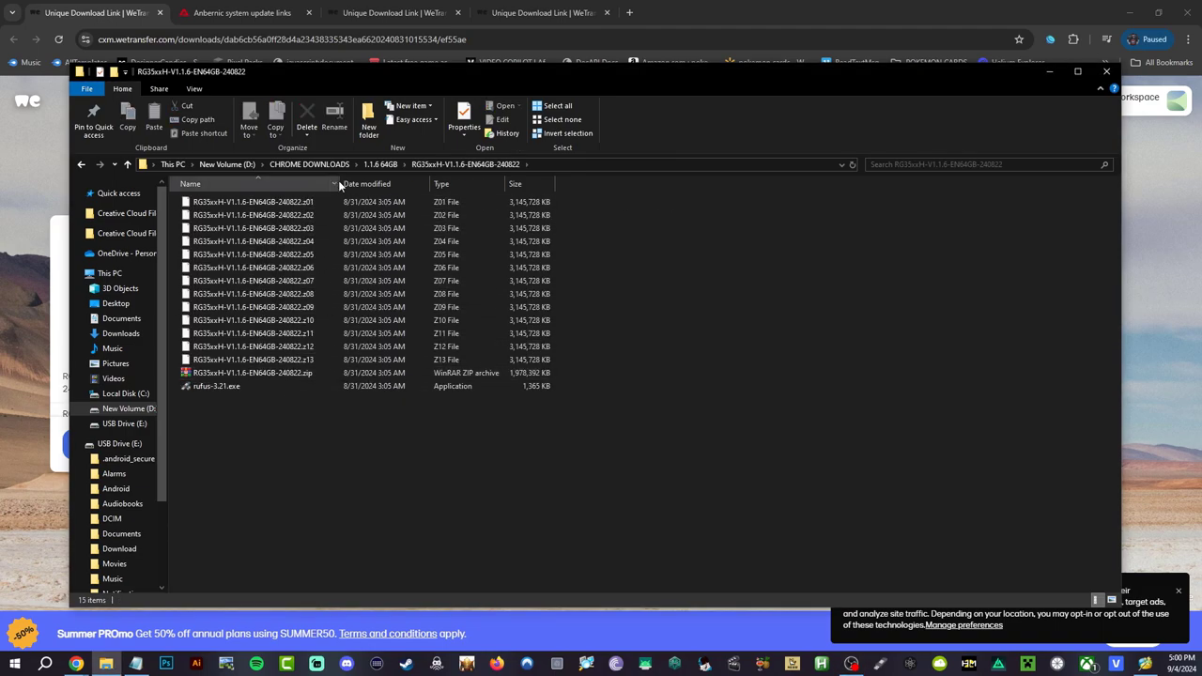
{"action": "left_click", "coordinate": [332, 376]}
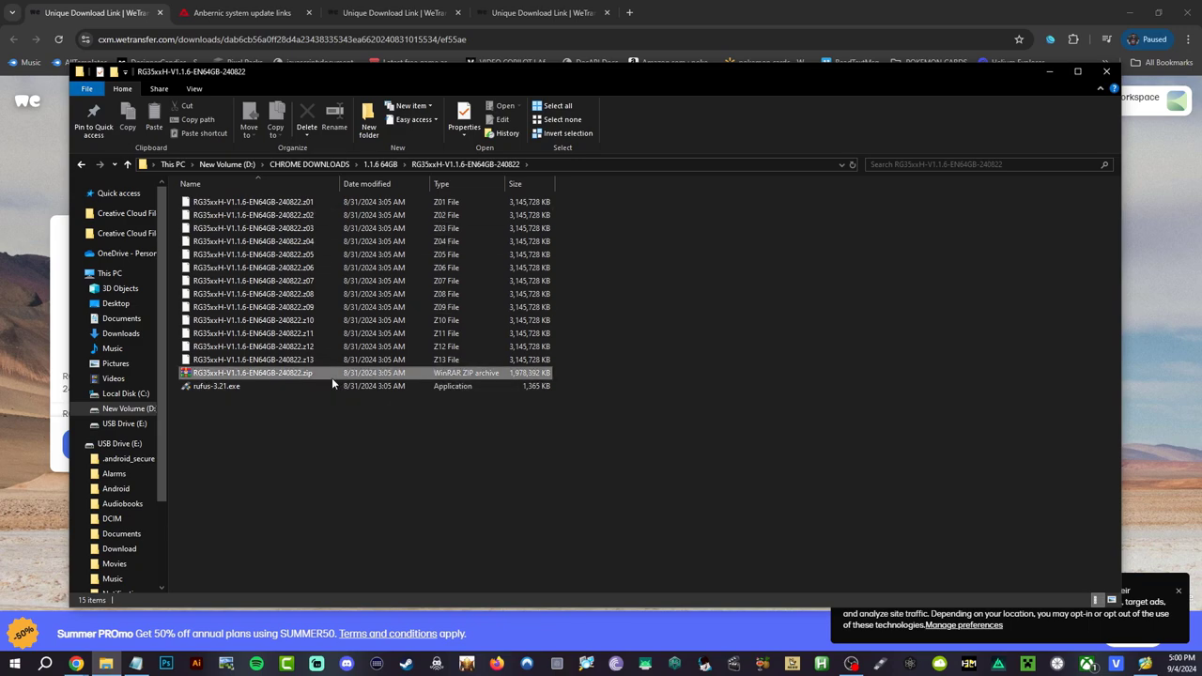
{"action": "right_click", "coordinate": [332, 373]}
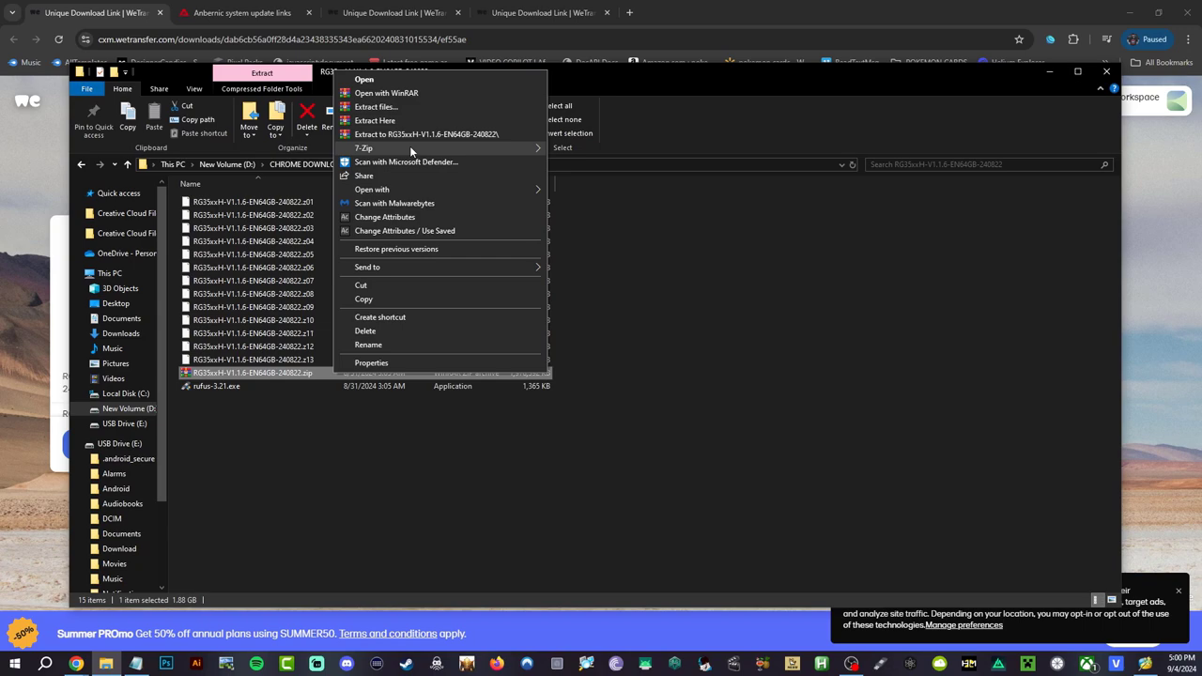
{"action": "mouse_move", "coordinate": [465, 148]}
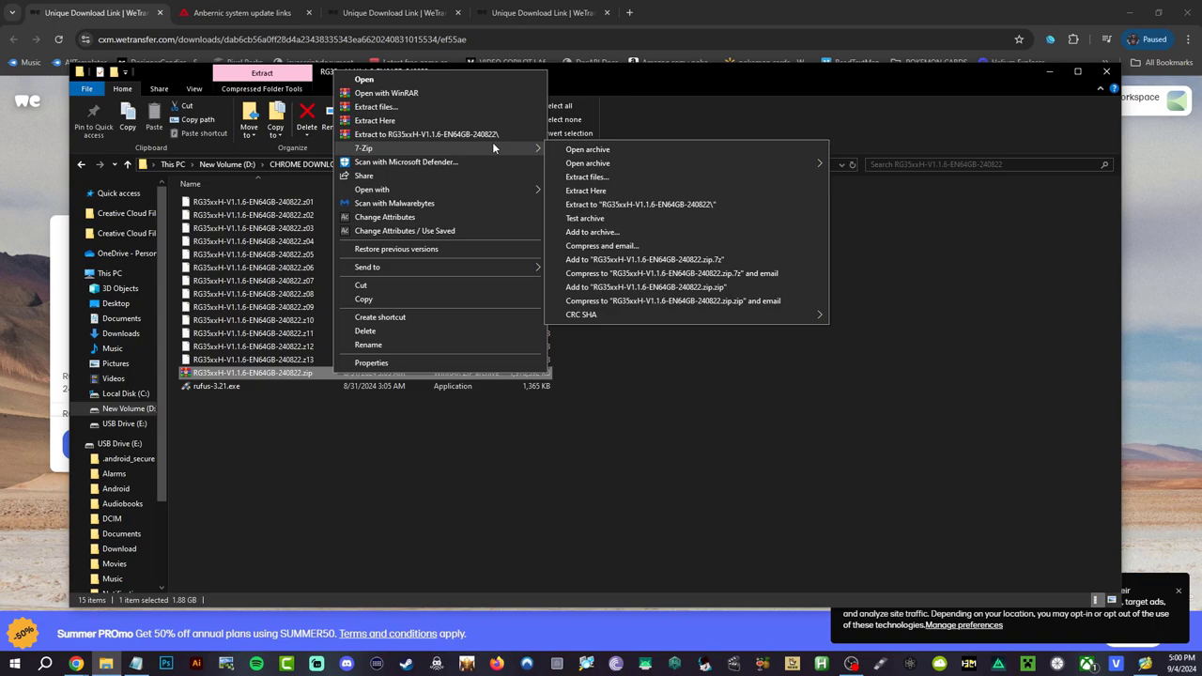
{"action": "mouse_move", "coordinate": [582, 165]}
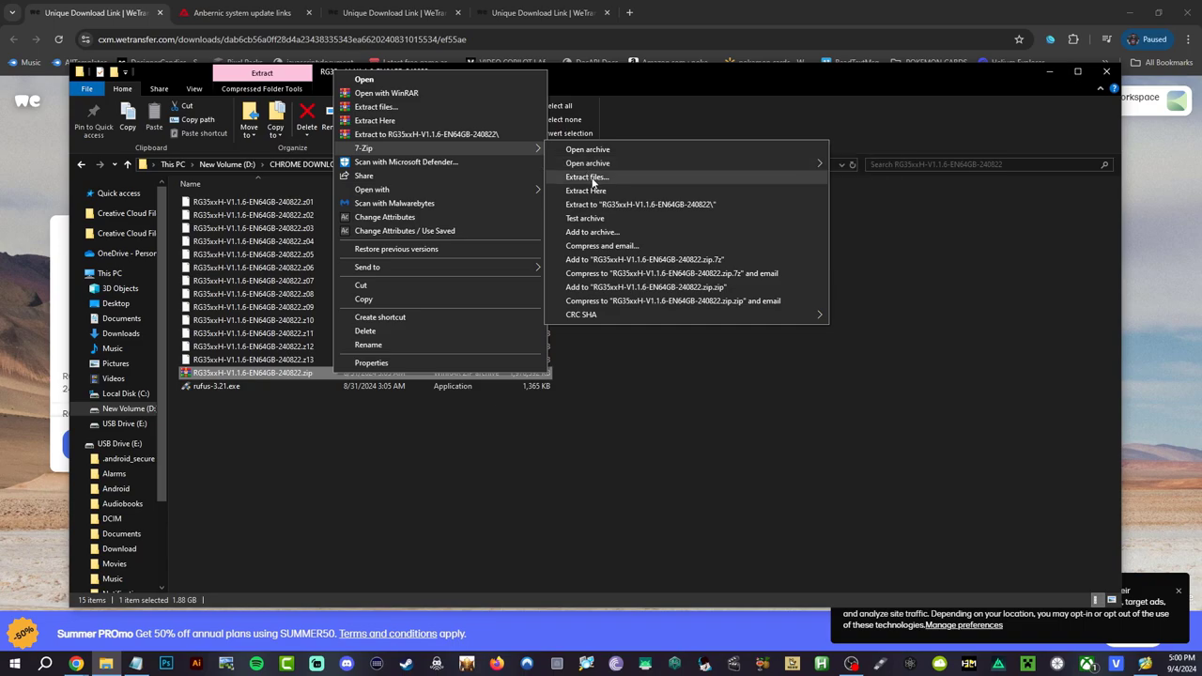
{"action": "left_click", "coordinate": [588, 177]}
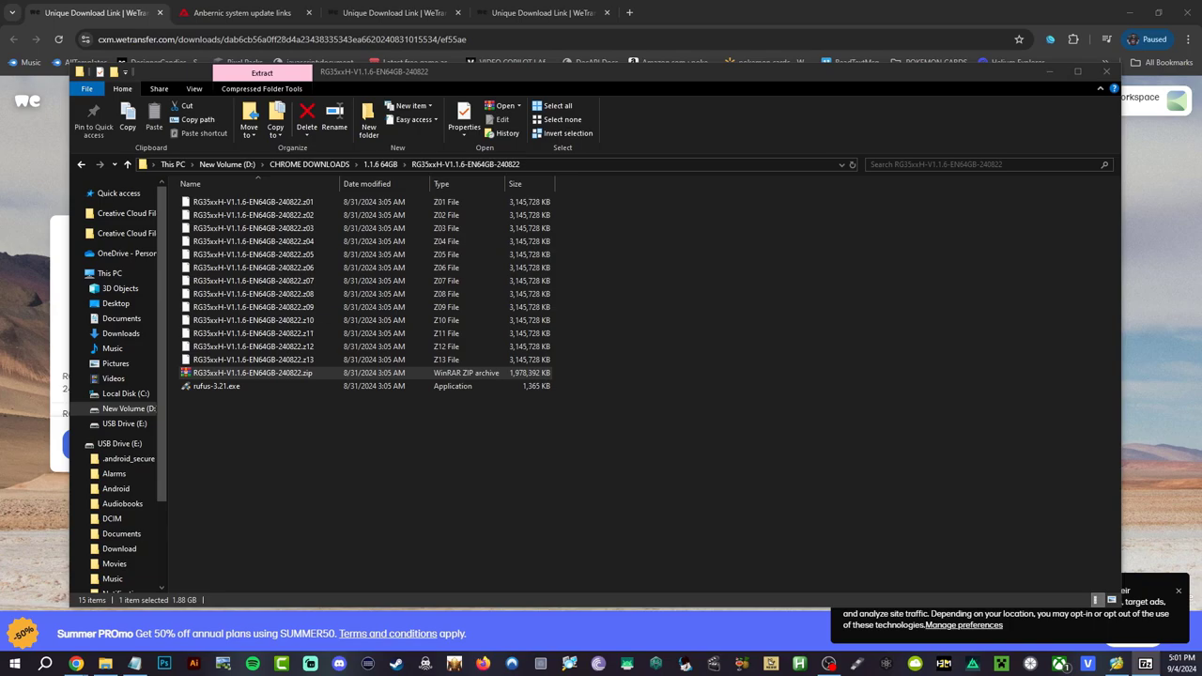
Extract into the current folder, select the 57.6 GB .IMG, and reposition MiniTool Partition Wizard.
{"action": "left_click", "coordinate": [522, 406]}
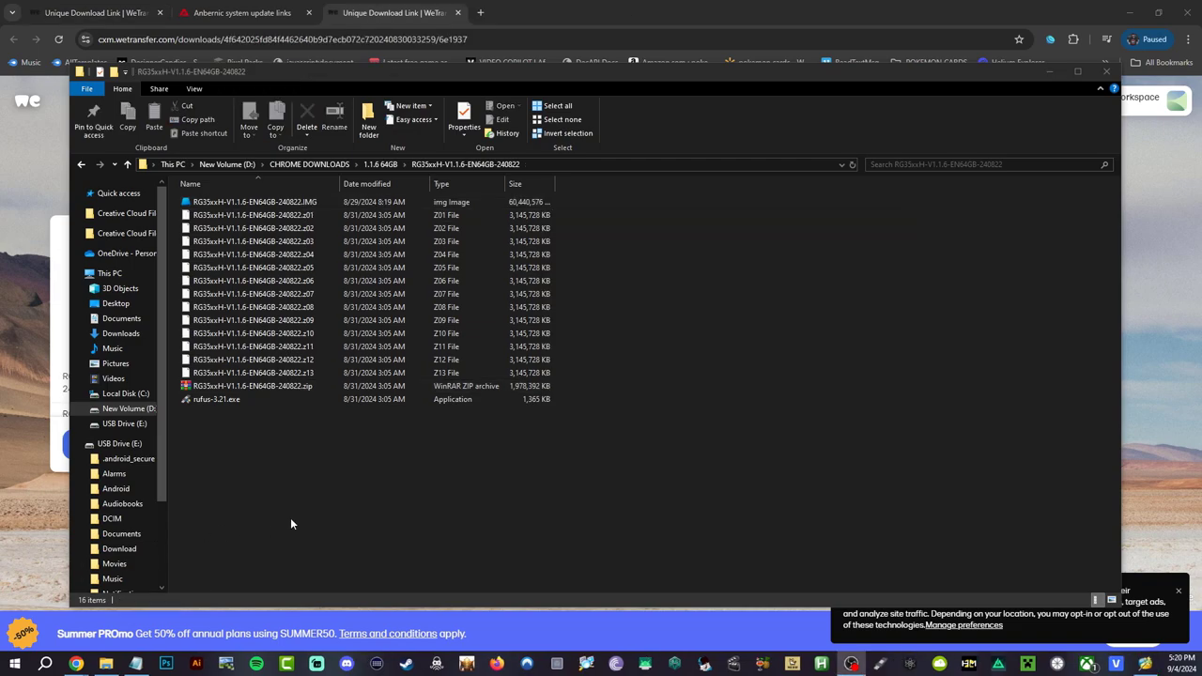
{"action": "left_click", "coordinate": [381, 203]}
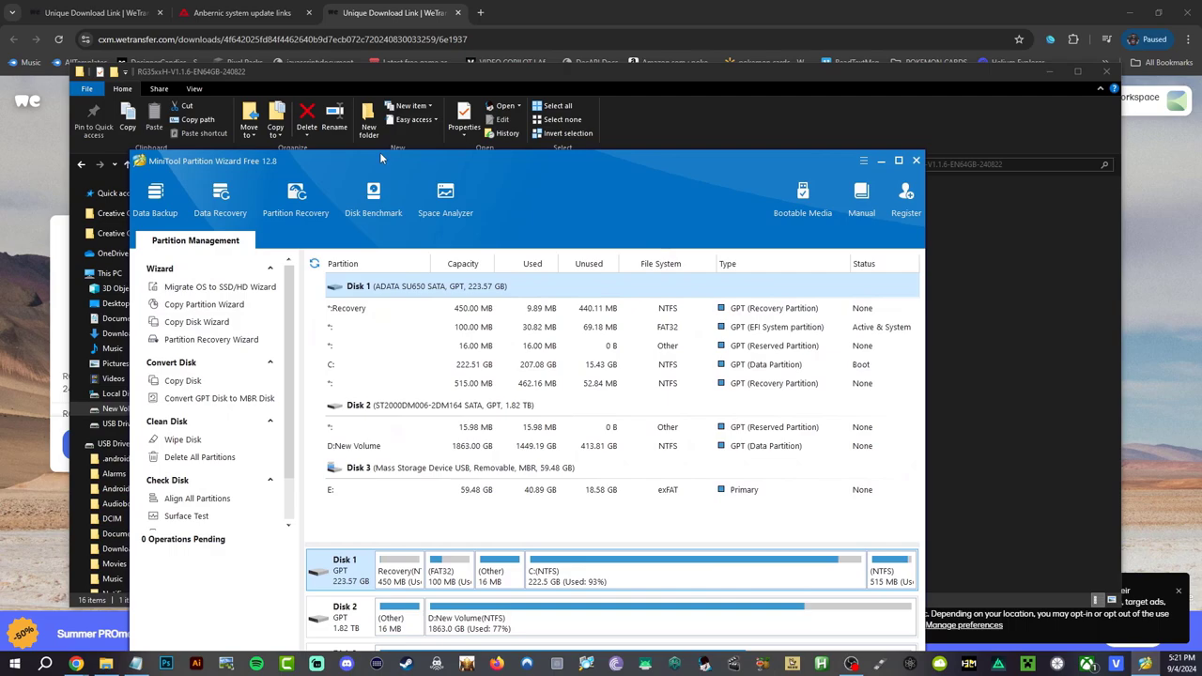
{"action": "left_click_drag", "start_coordinate": [379, 153], "coordinate": [491, 91]}
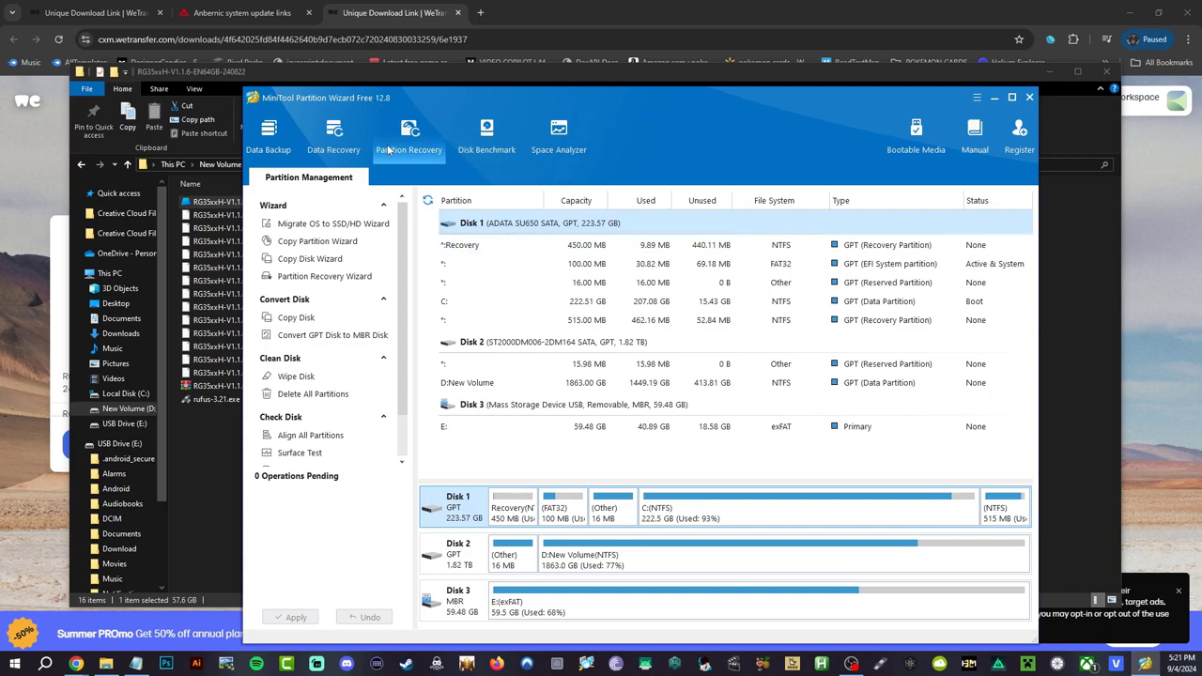
Queue Delete All Partitions on the 59.48 GB removable Disk 3 and confirm the warning.
{"action": "left_click_drag", "start_coordinate": [426, 99], "coordinate": [392, 64]}
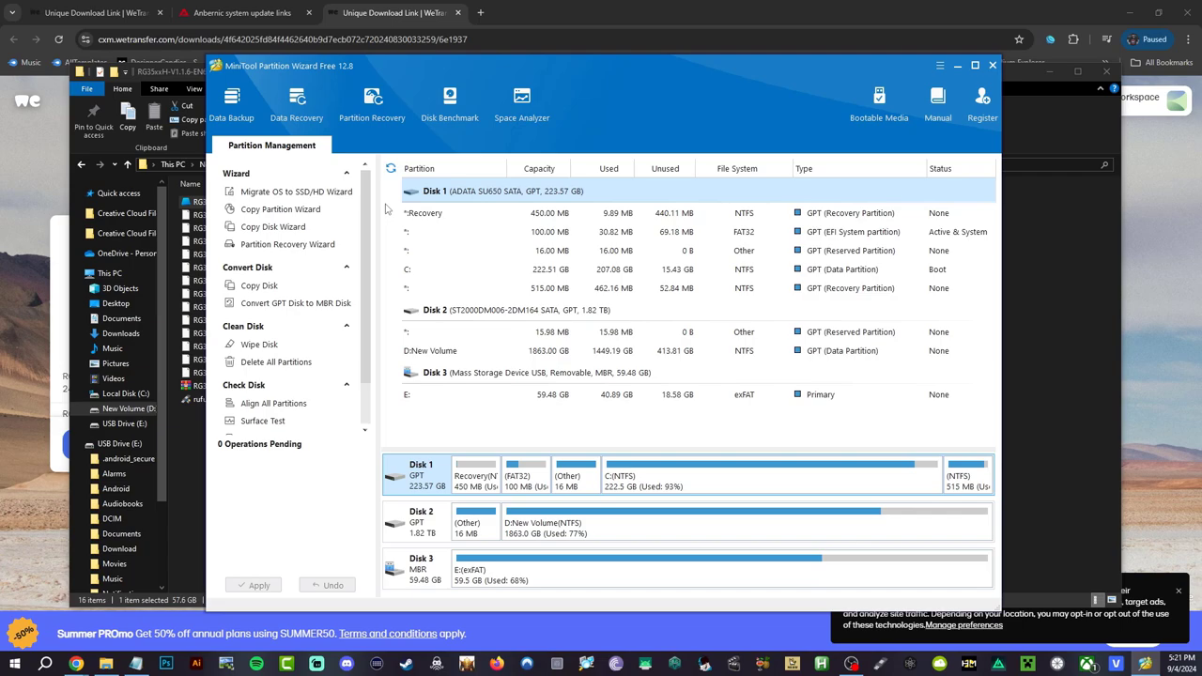
{"action": "left_click", "coordinate": [439, 581]}
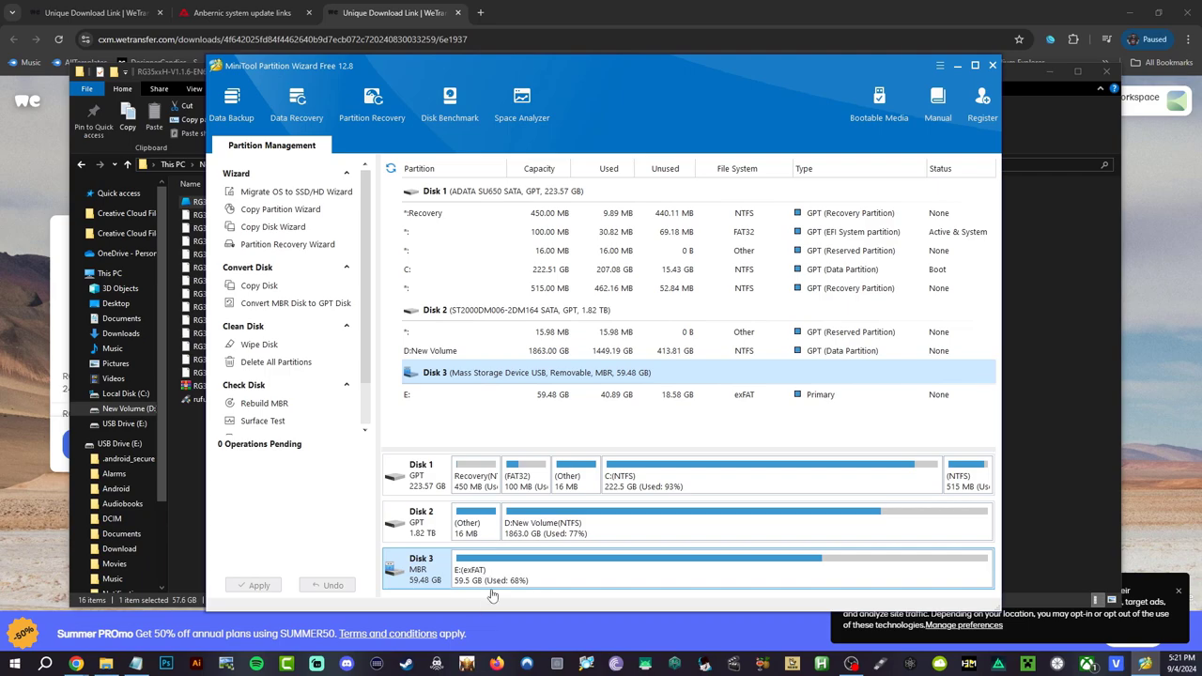
{"action": "right_click", "coordinate": [437, 574]}
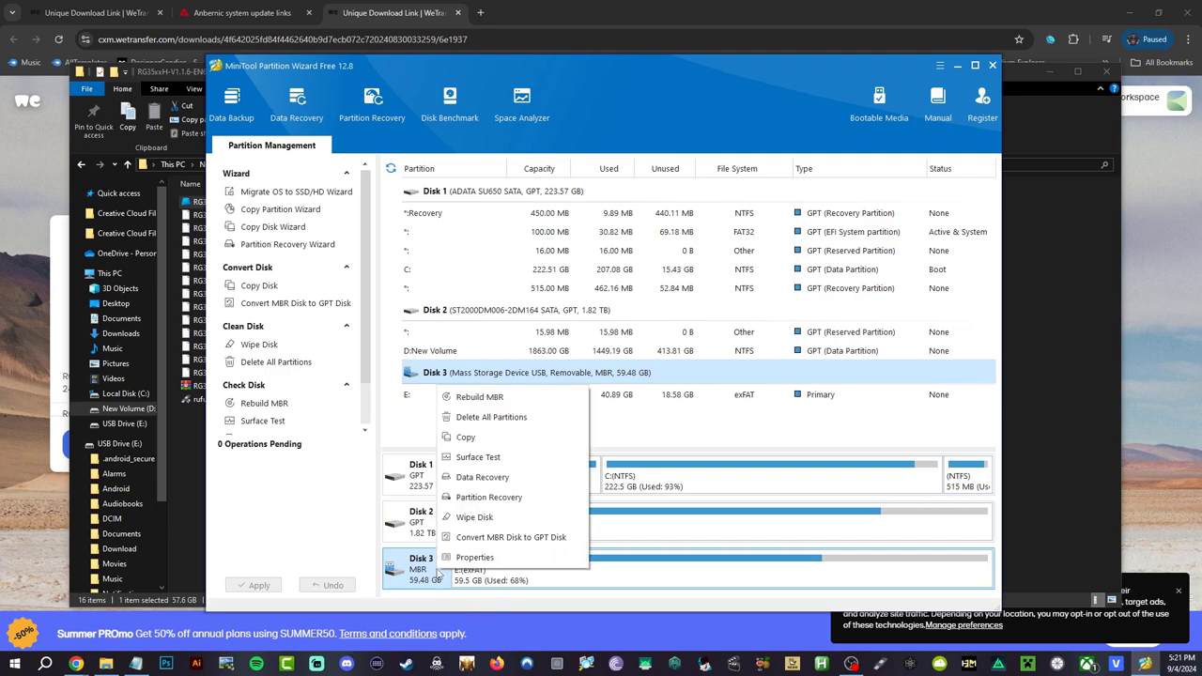
{"action": "left_click", "coordinate": [483, 415]}
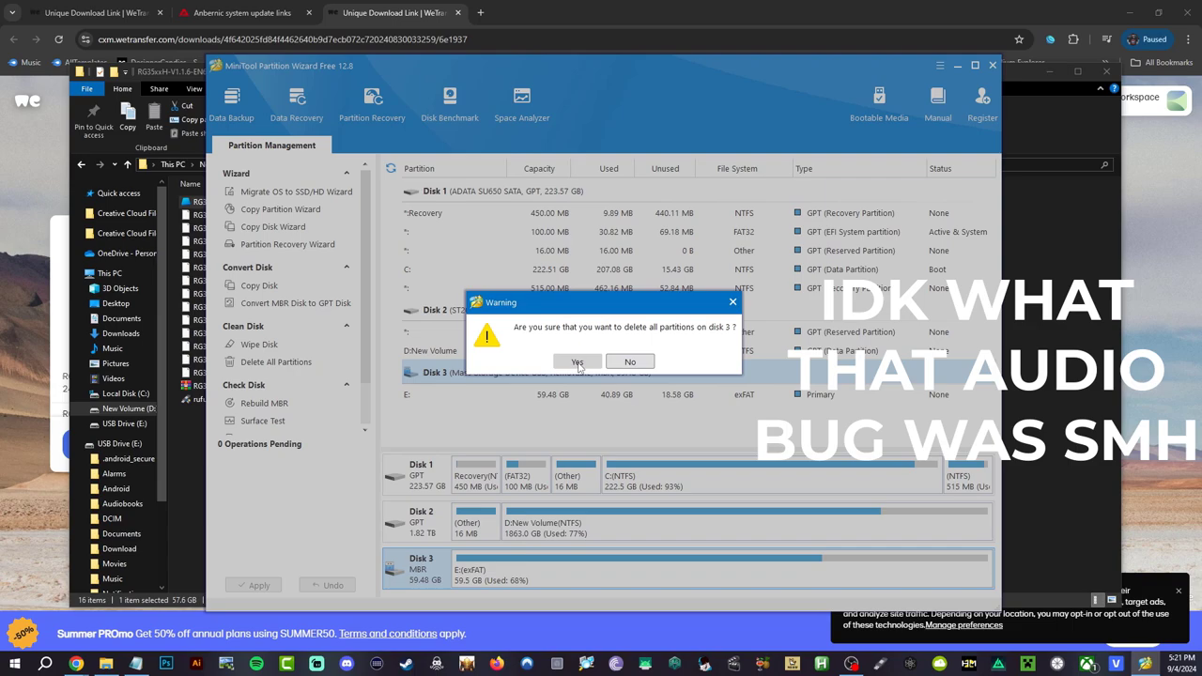
{"action": "scroll", "coordinate": [108, 564], "scroll_direction": "down", "scroll_amount": 3}
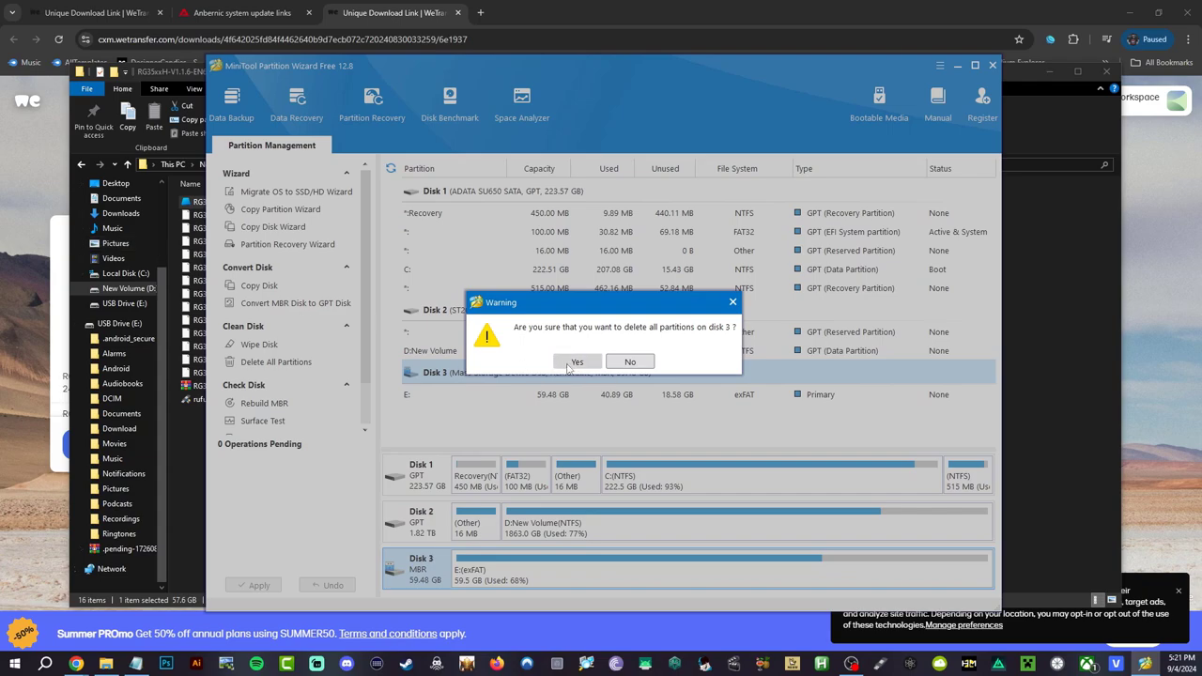
{"action": "left_click", "coordinate": [577, 361]}
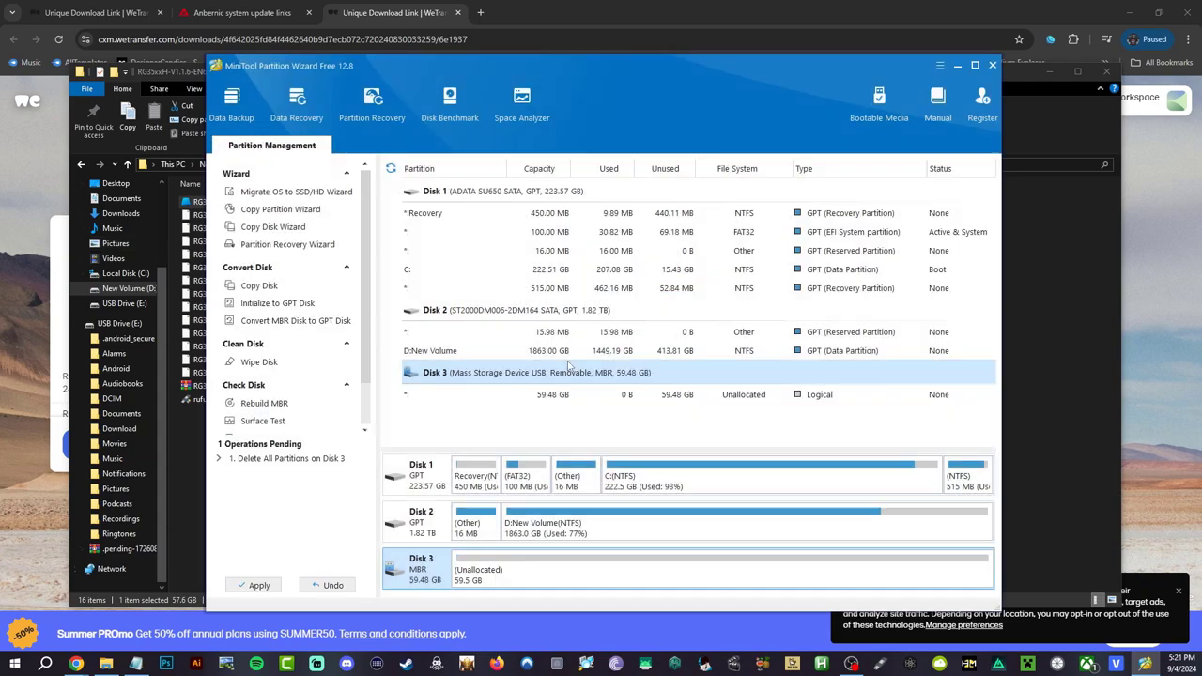
Create a FAT32 partition labelled E in Disk 3's unallocated space.
{"action": "right_click", "coordinate": [489, 573]}
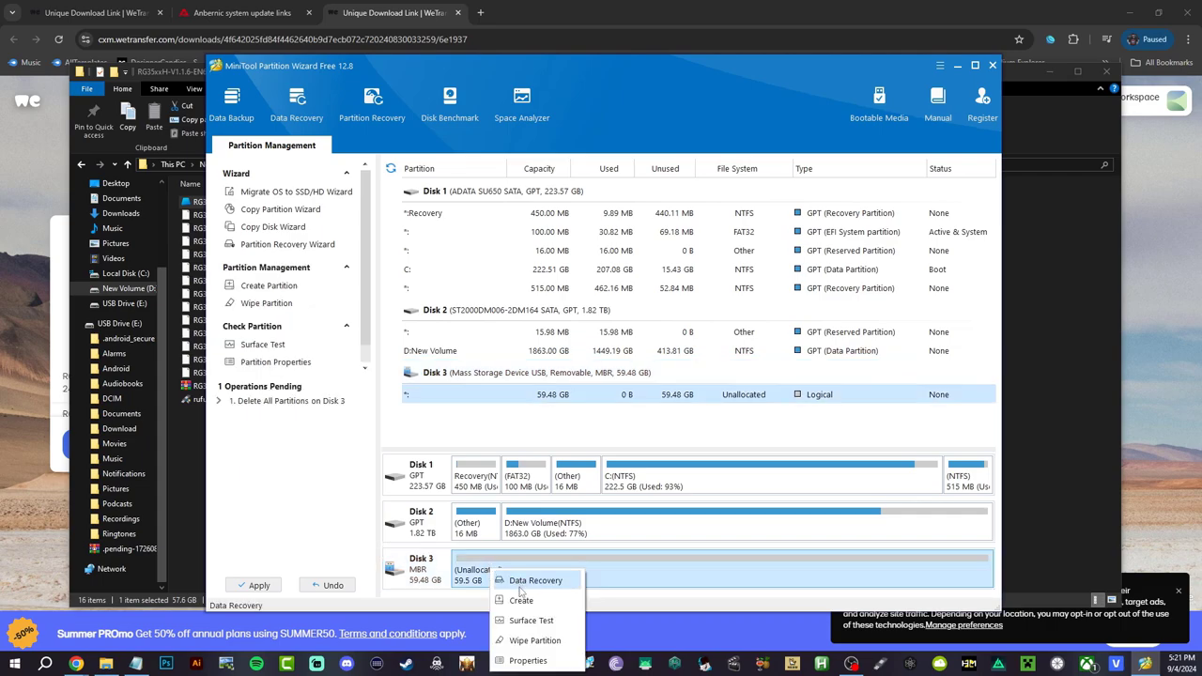
{"action": "left_click", "coordinate": [522, 600]}
{"action": "left_click", "coordinate": [566, 270]}
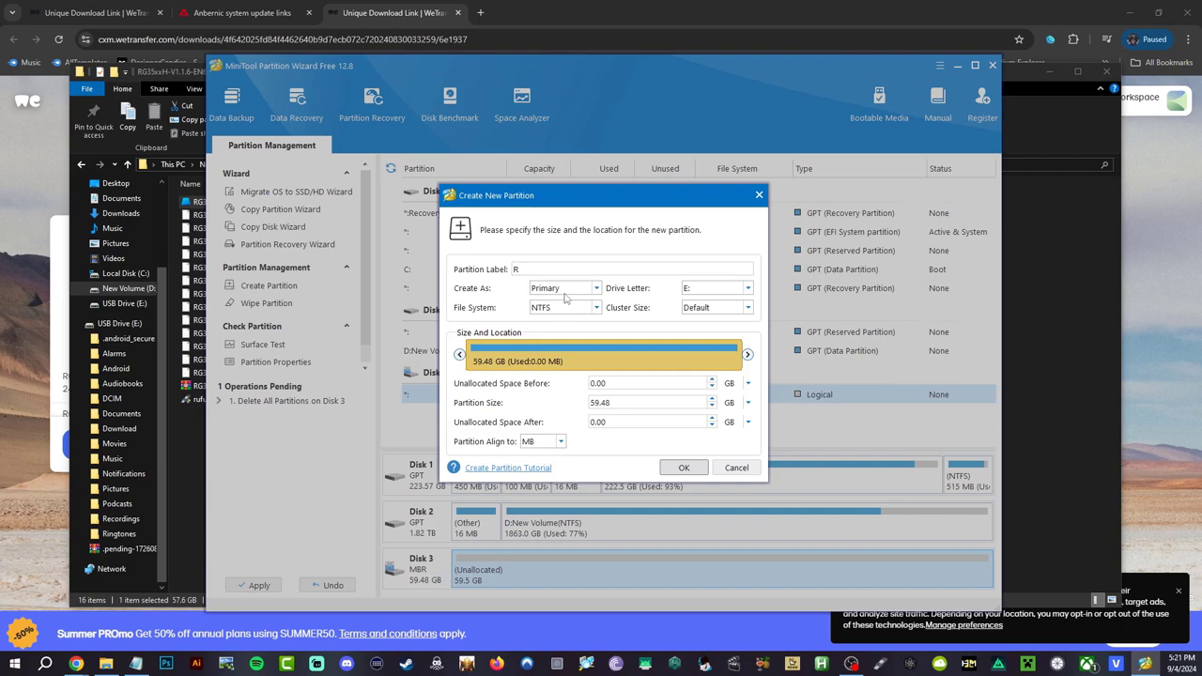
{"action": "left_click", "coordinate": [564, 311]}
{"action": "left_click", "coordinate": [557, 335]}
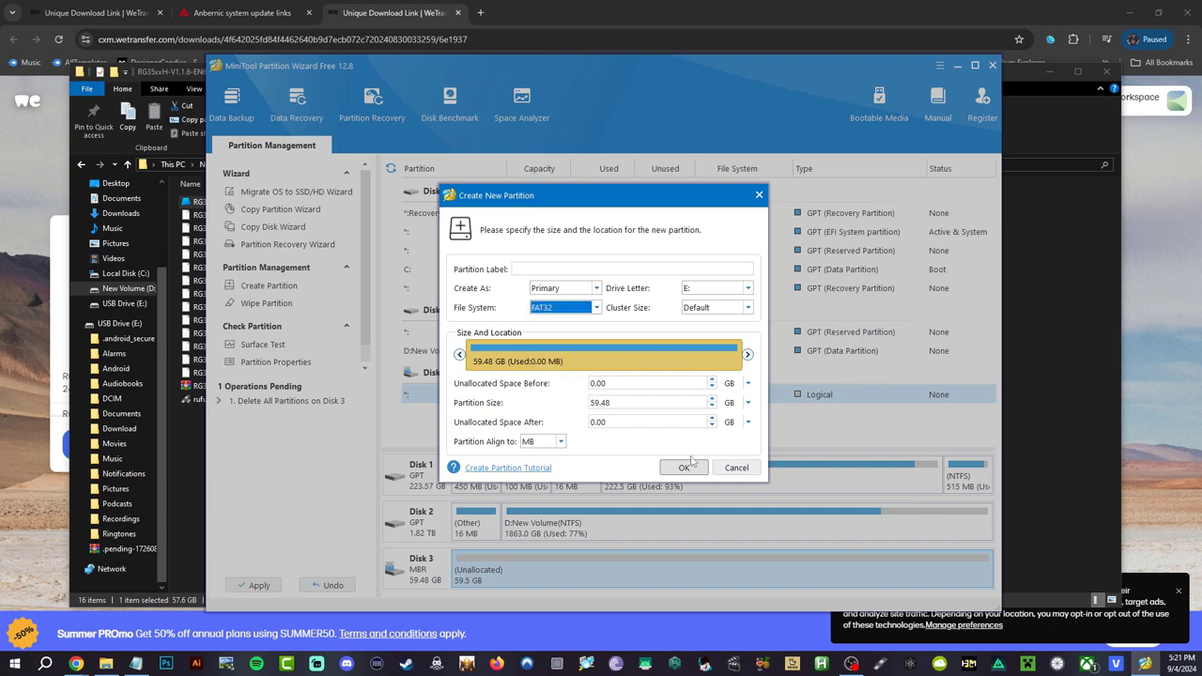
{"action": "left_click", "coordinate": [538, 270]}
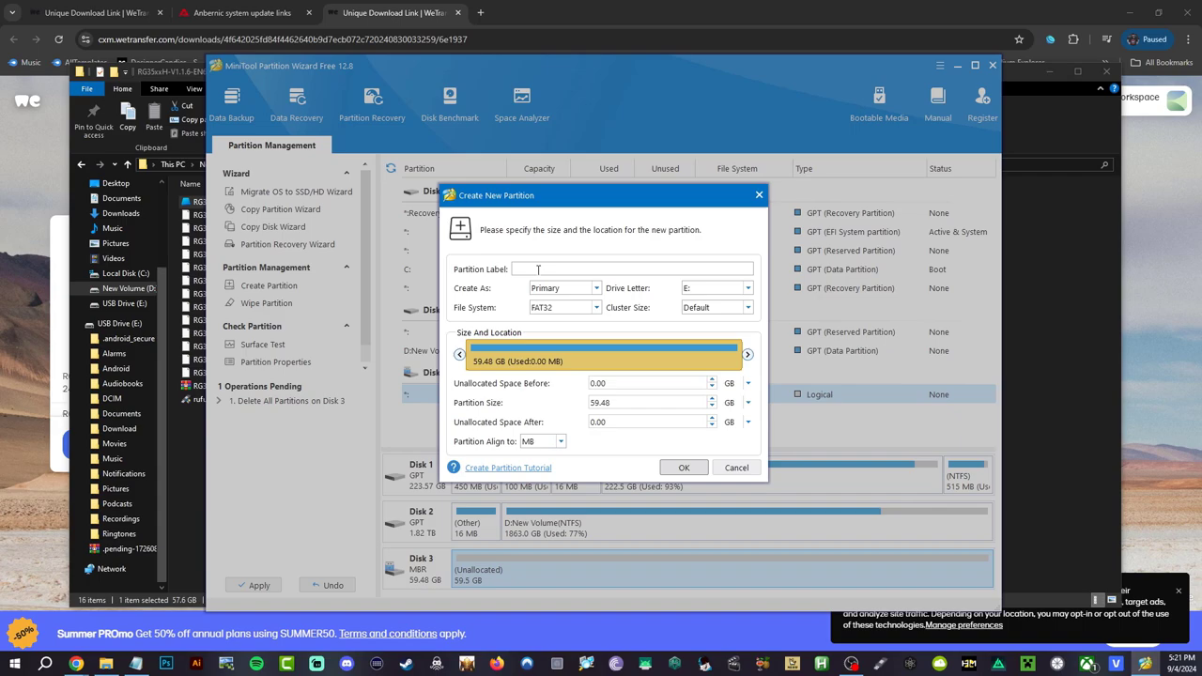
{"action": "type", "text": "E"}
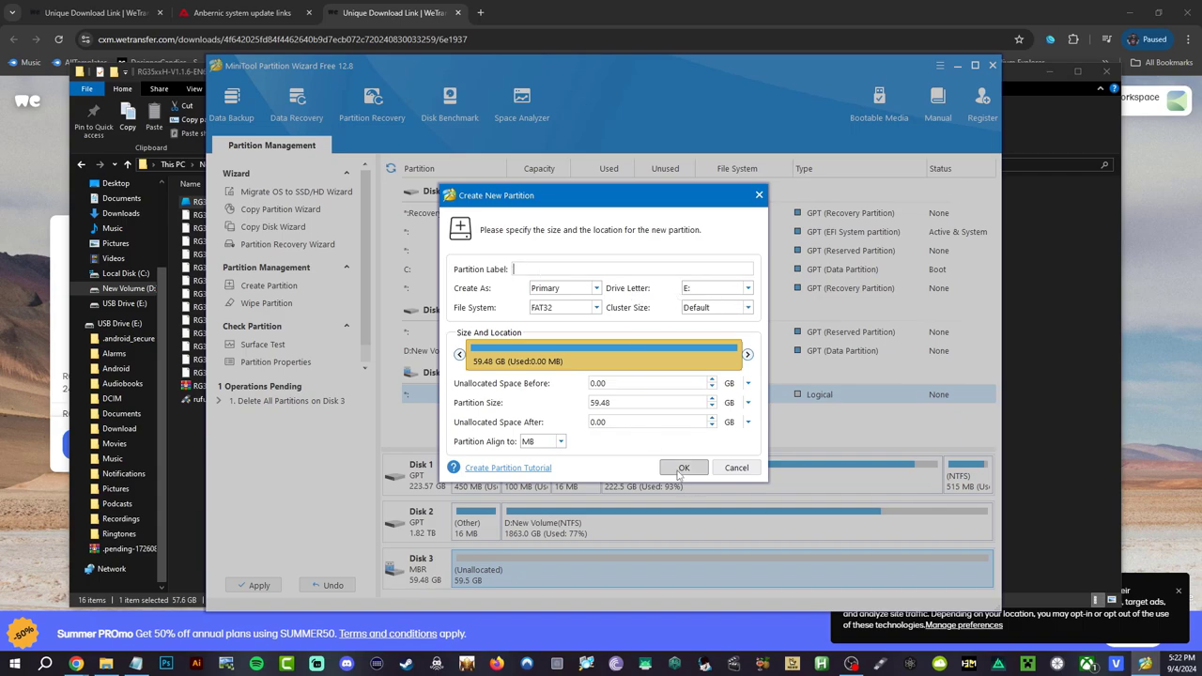
{"action": "left_click", "coordinate": [678, 468]}
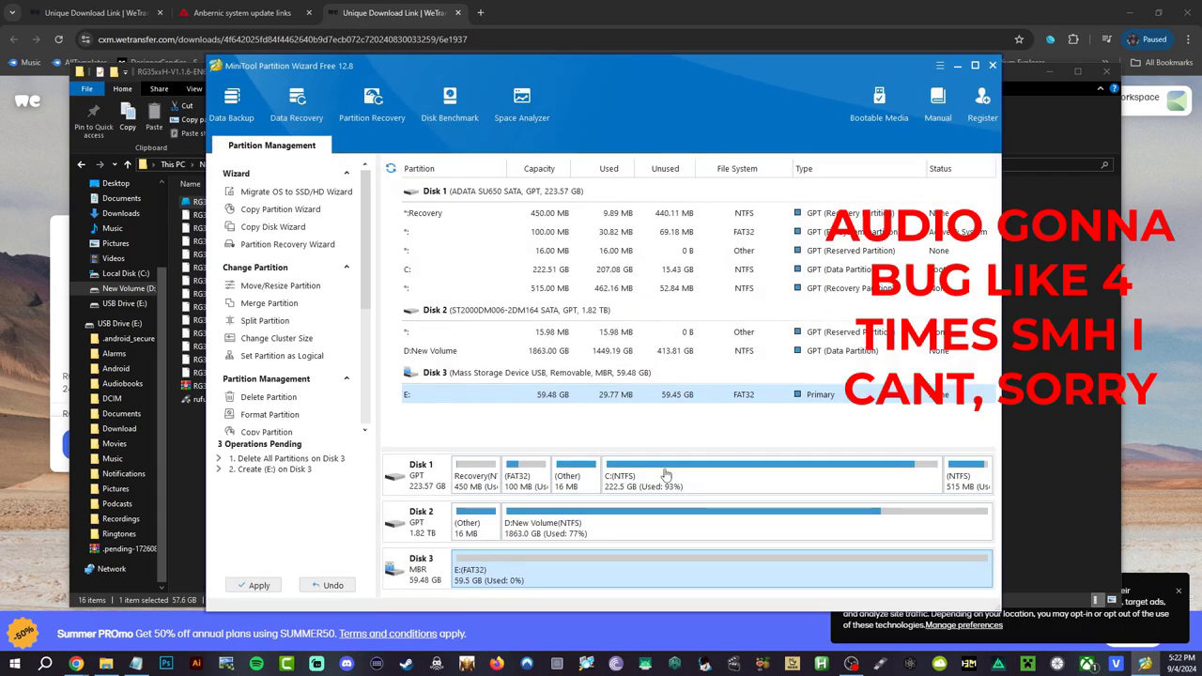
Apply the pending partition operations and dismiss the success message.
{"action": "left_click", "coordinate": [255, 585]}
{"action": "left_click", "coordinate": [576, 370]}
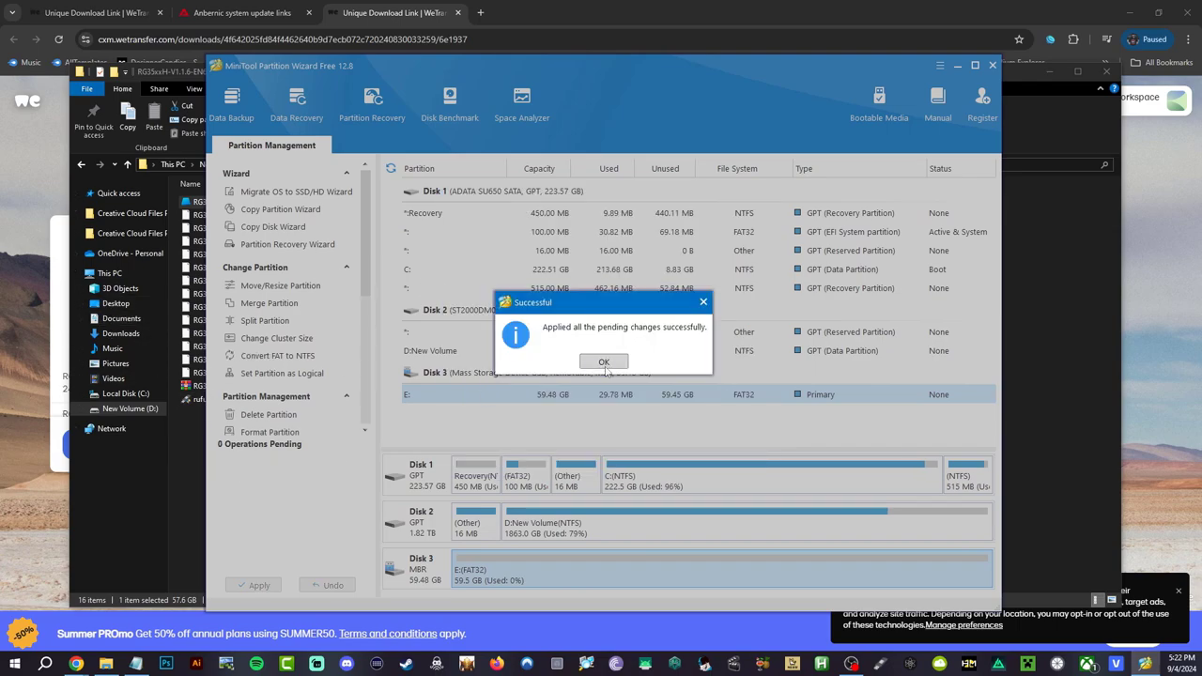
{"action": "left_click", "coordinate": [606, 368]}
{"action": "left_click_drag", "start_coordinate": [419, 75], "coordinate": [512, 67]}
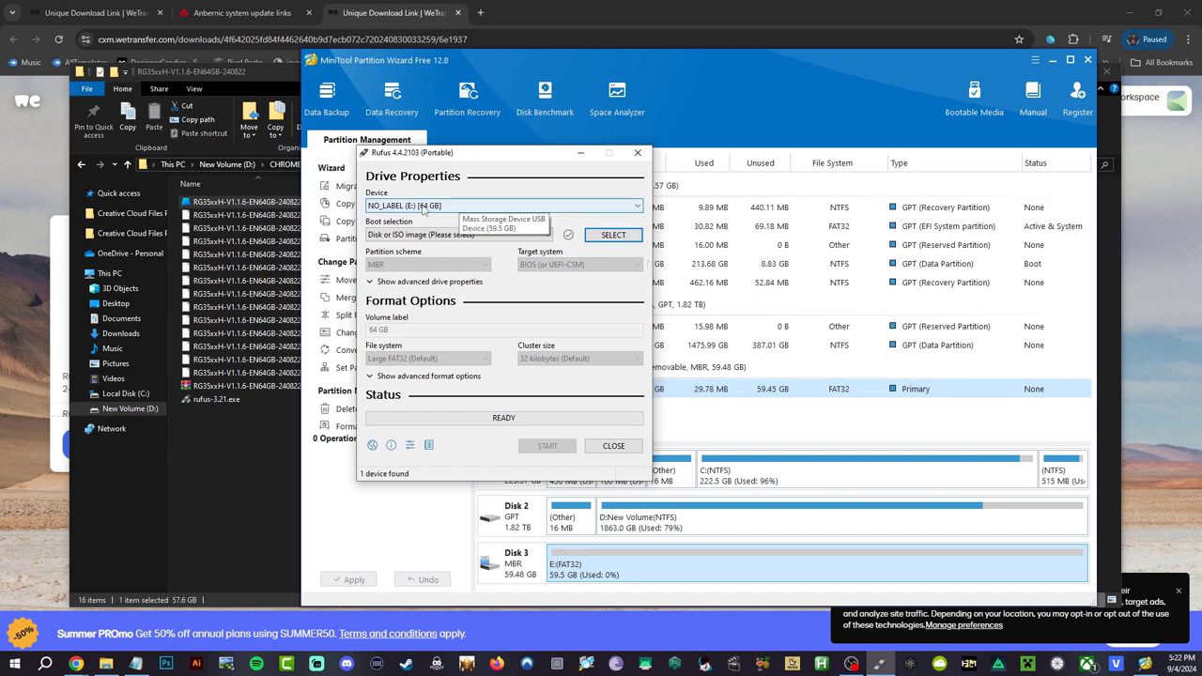
Load RG35xxH-V1.1.6-EN64GB-240822.IMG from CHROME DOWNLOADS > 1.1.6 64GB into Rufus.
{"action": "left_click", "coordinate": [601, 235]}
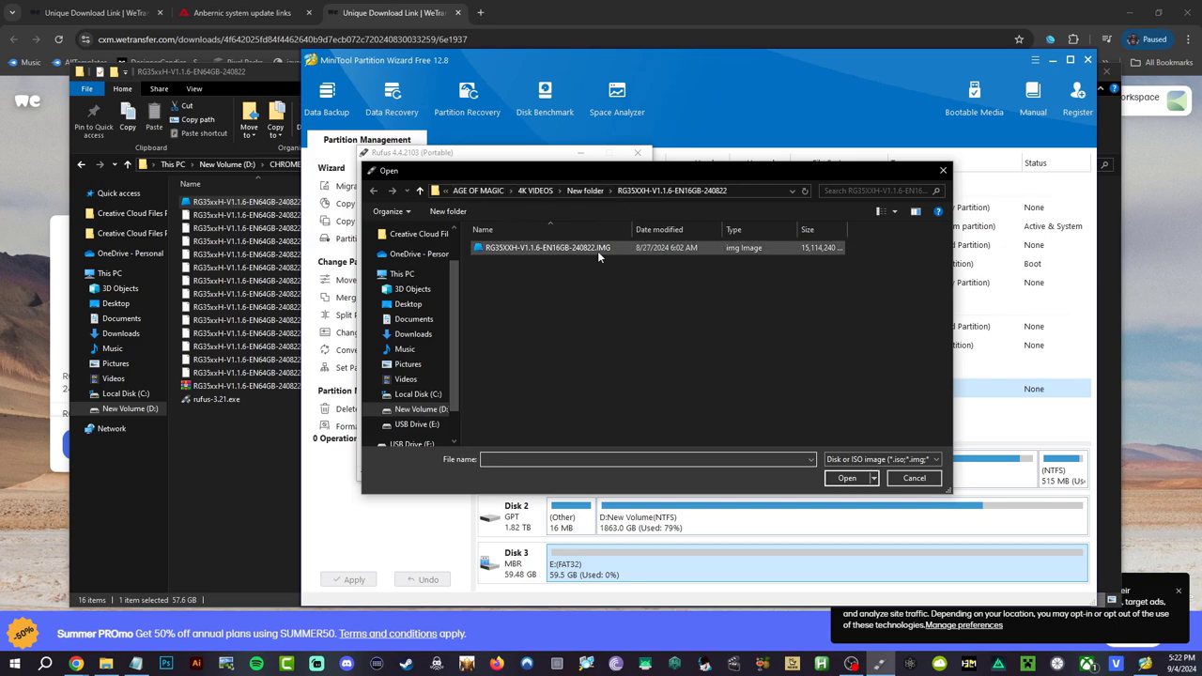
{"action": "left_click", "coordinate": [533, 191]}
{"action": "scroll", "coordinate": [413, 291], "scroll_direction": "up", "scroll_amount": 3}
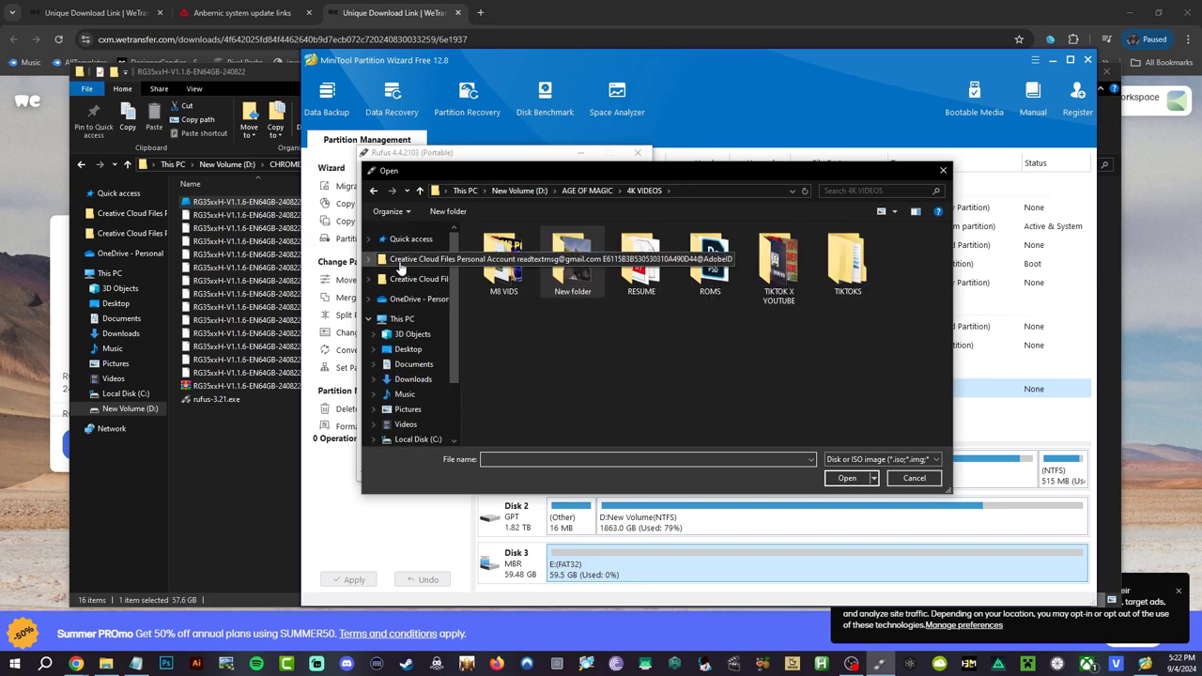
{"action": "left_click", "coordinate": [422, 329]}
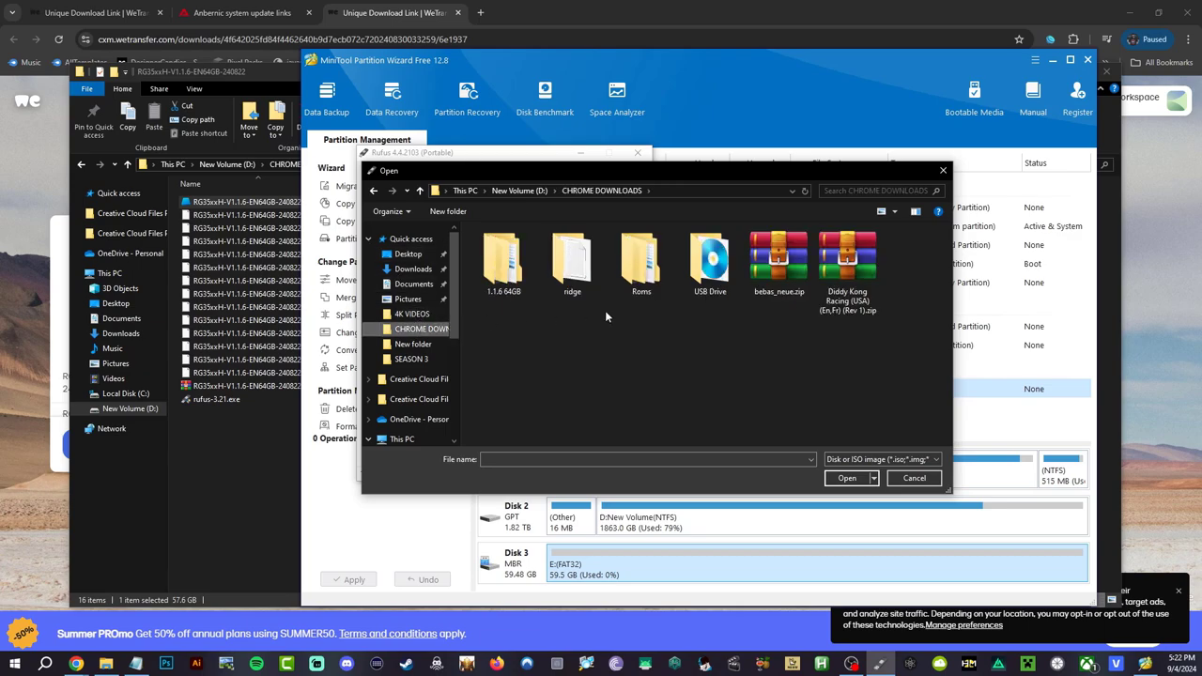
{"action": "double_click", "coordinate": [503, 263]}
{"action": "double_click", "coordinate": [544, 248]}
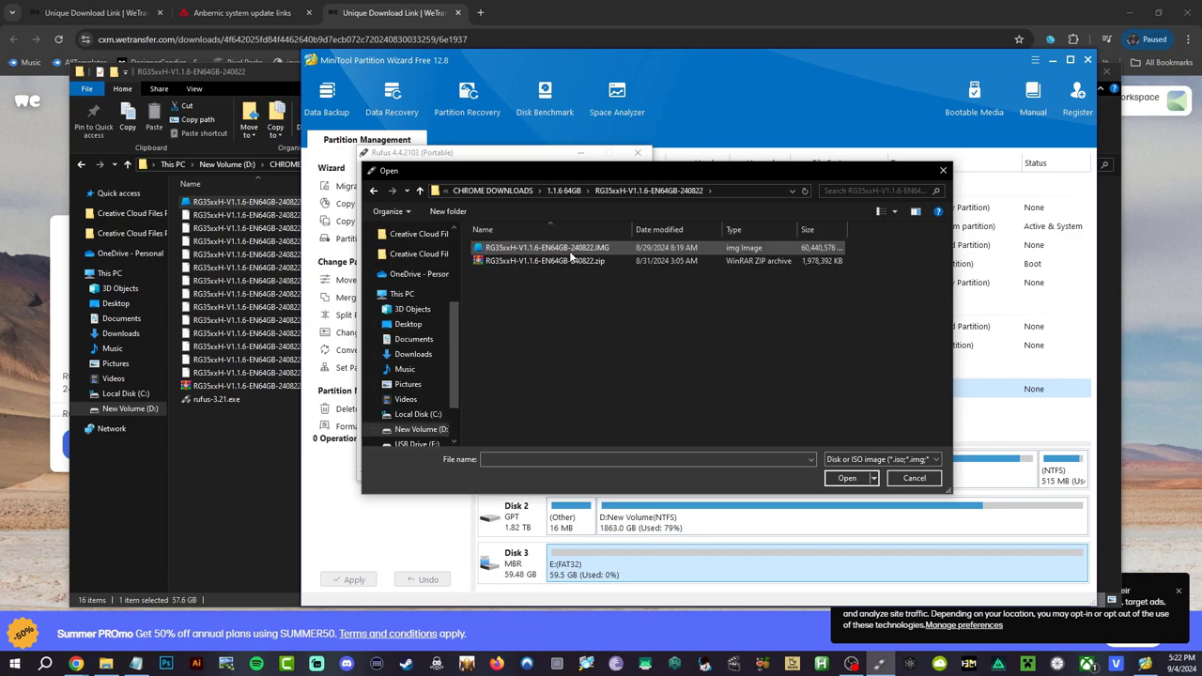
{"action": "left_click", "coordinate": [570, 250]}
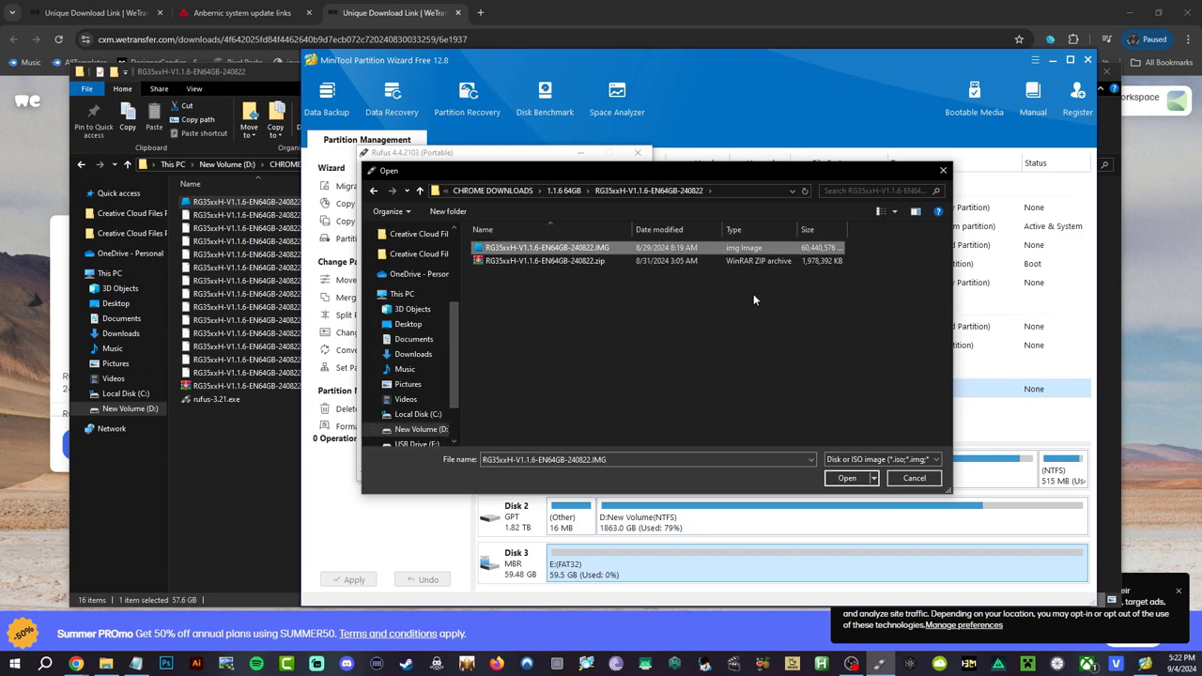
{"action": "left_click", "coordinate": [846, 478]}
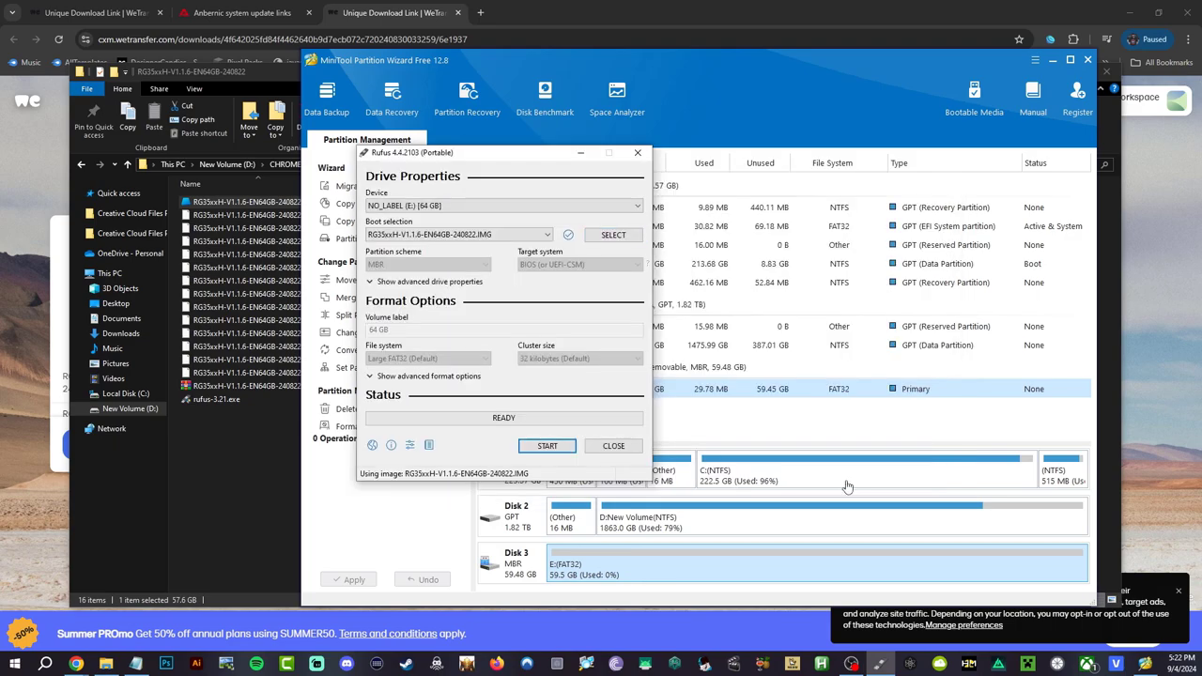
Start writing the image to the card, accepting the data-erase warning.
{"action": "left_click", "coordinate": [548, 447]}
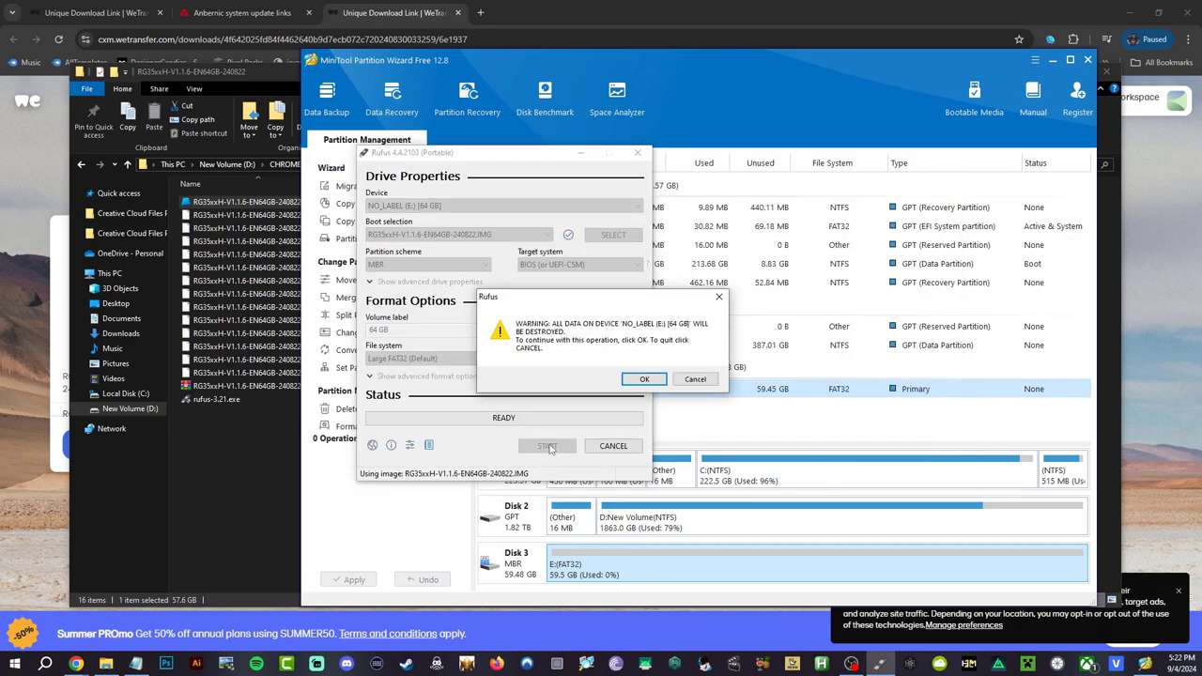
{"action": "left_click", "coordinate": [642, 379]}
{"action": "left_click_drag", "start_coordinate": [475, 160], "coordinate": [606, 173]}
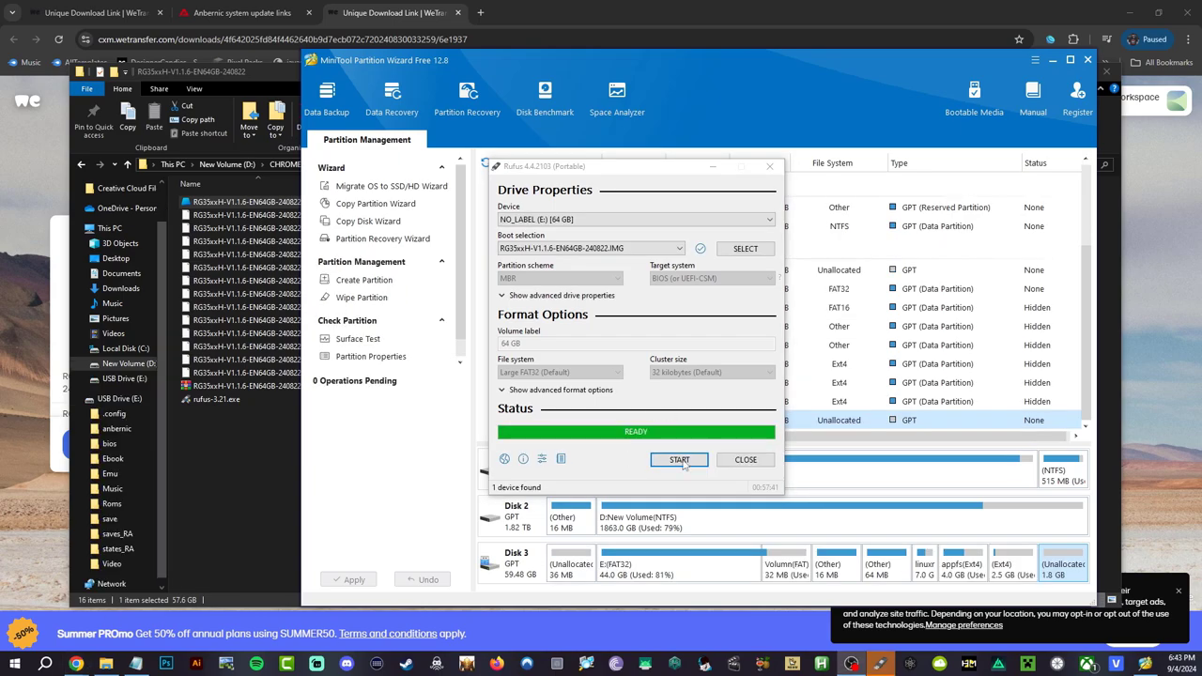
Browse the card's bios and Roms folders and open the MAME ROM folder.
{"action": "left_click", "coordinate": [274, 409]}
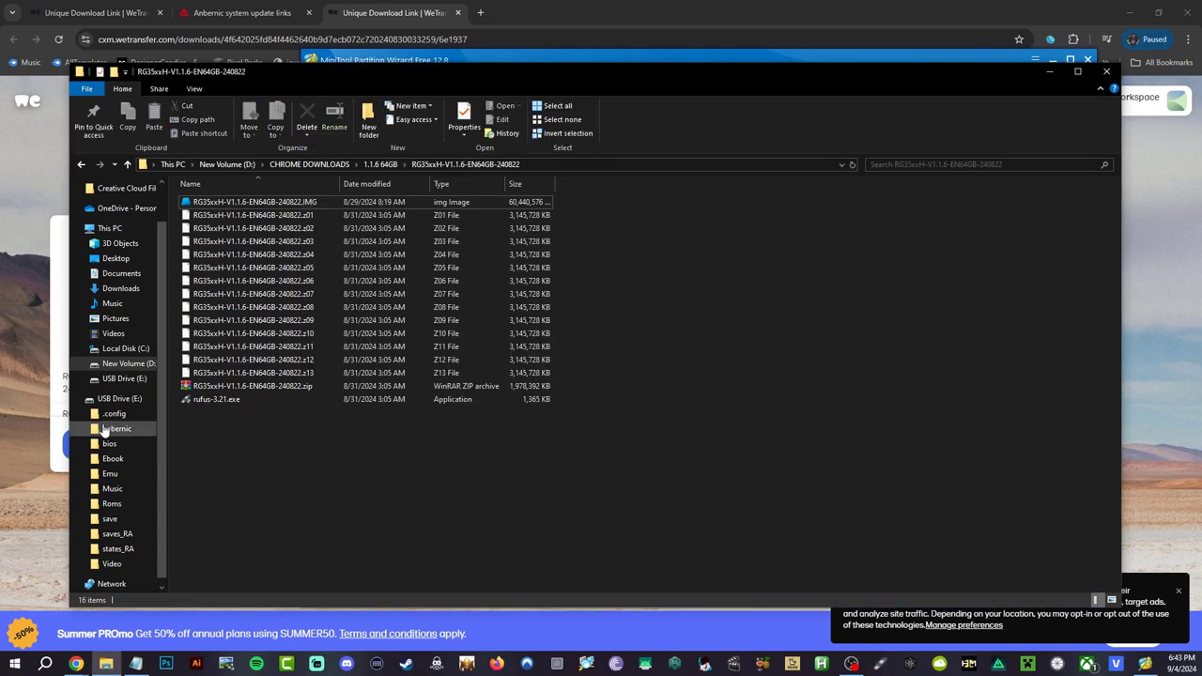
{"action": "scroll", "coordinate": [105, 430], "scroll_direction": "down", "scroll_amount": 1}
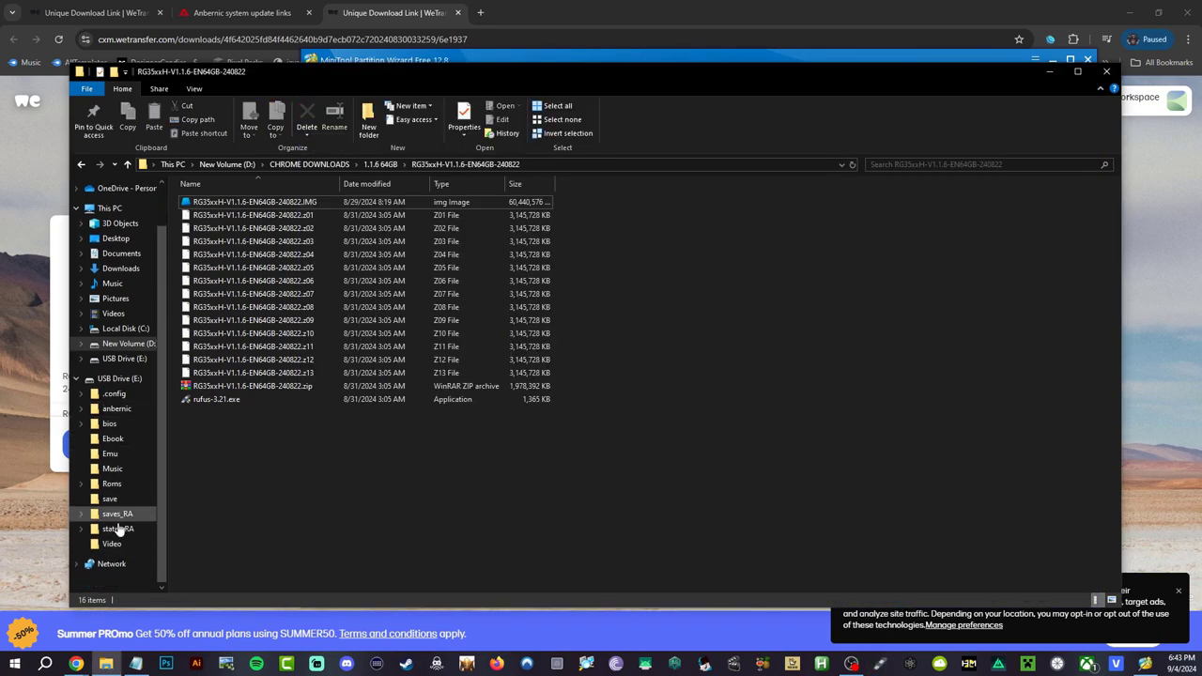
{"action": "left_click", "coordinate": [124, 425]}
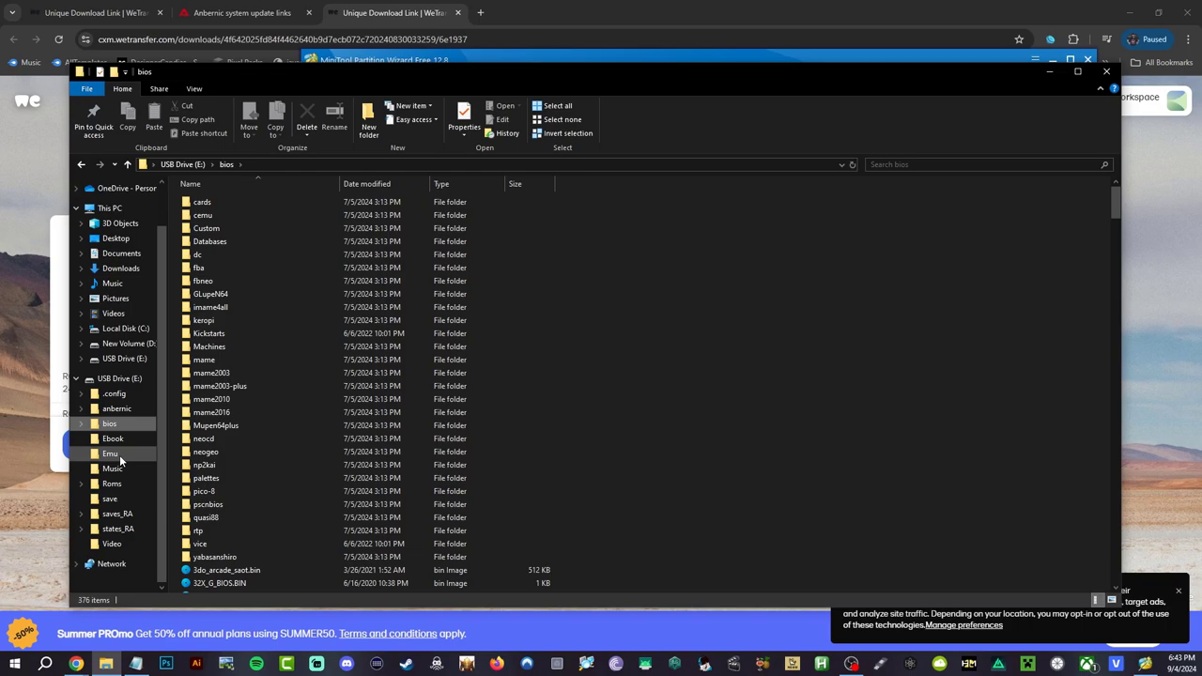
{"action": "left_click", "coordinate": [112, 484]}
{"action": "scroll", "coordinate": [262, 422], "scroll_direction": "down", "scroll_amount": 3}
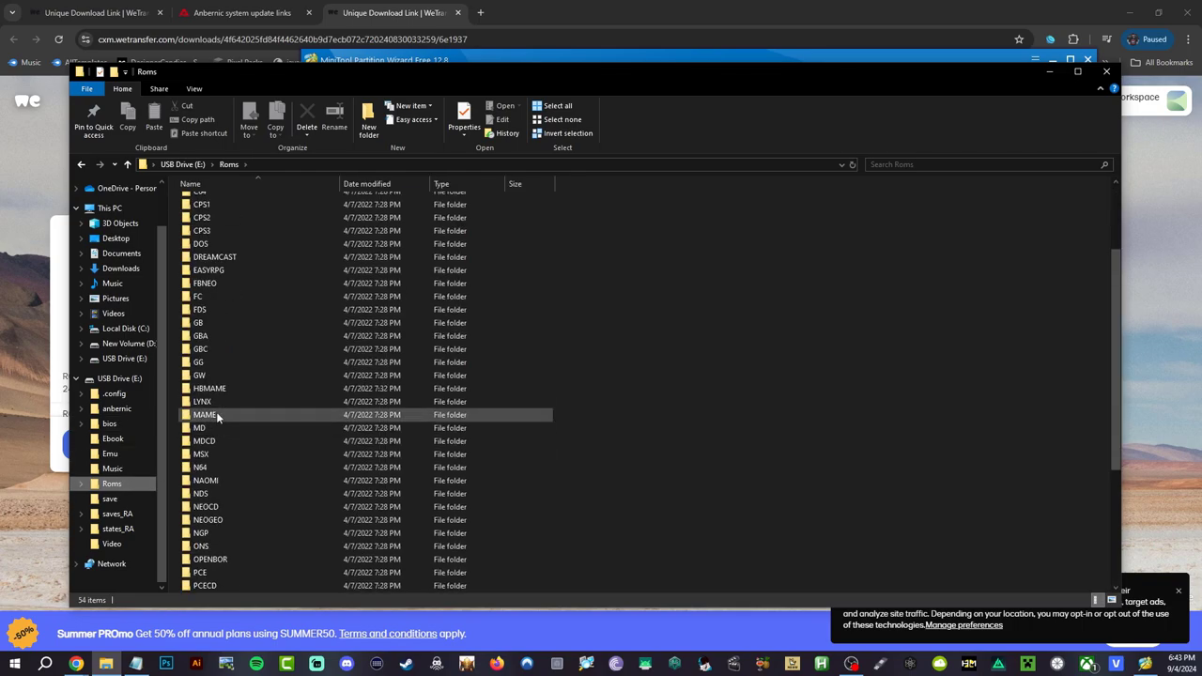
{"action": "double_click", "coordinate": [216, 416]}
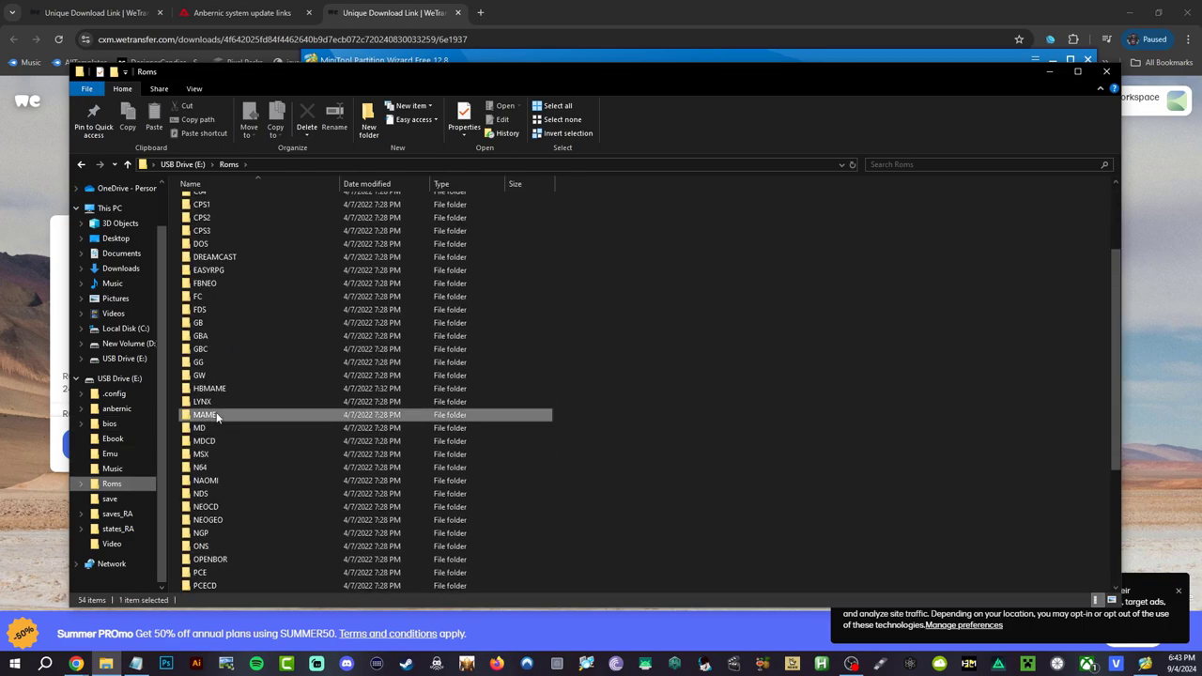
Go back to Roms and open the GBA folder to view its 219 items.
{"action": "left_click", "coordinate": [228, 165]}
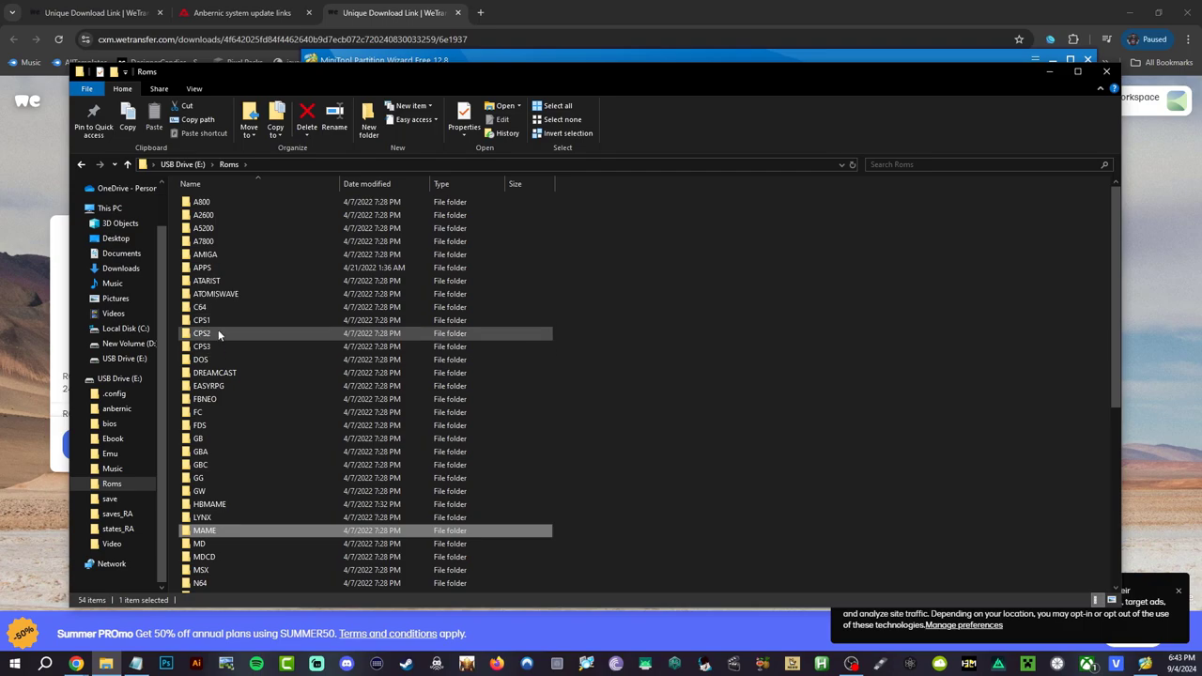
{"action": "left_click", "coordinate": [211, 455]}
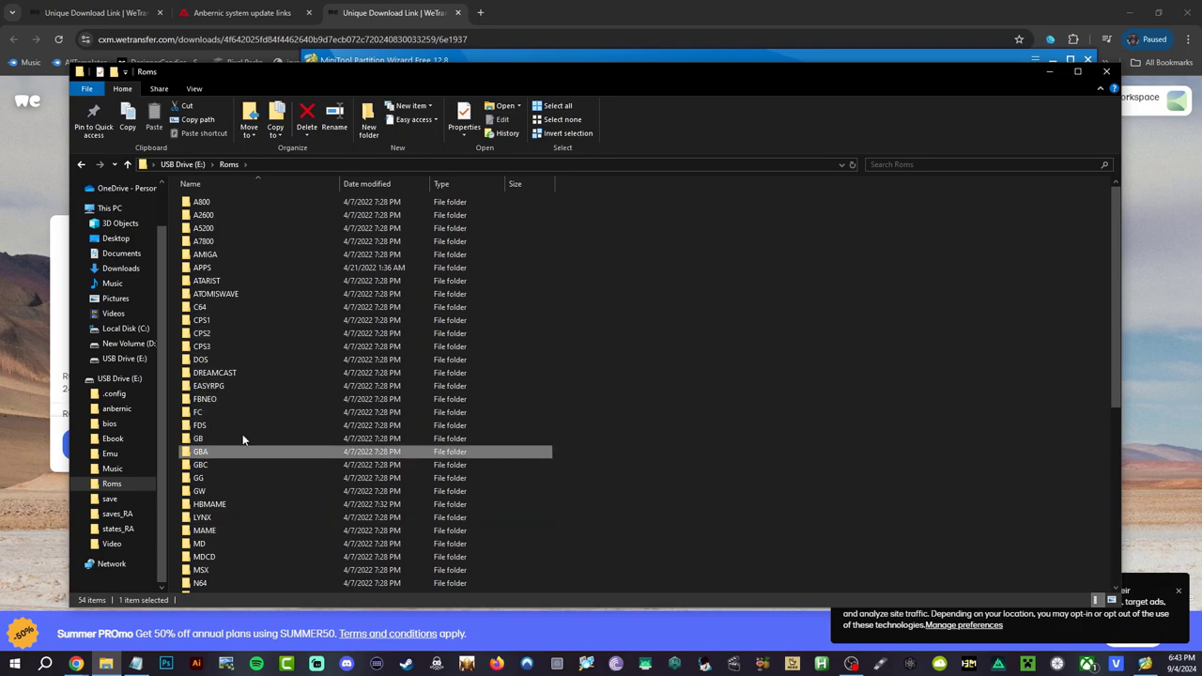
{"action": "double_click", "coordinate": [243, 451]}
{"action": "scroll", "coordinate": [319, 451], "scroll_direction": "down", "scroll_amount": 20}
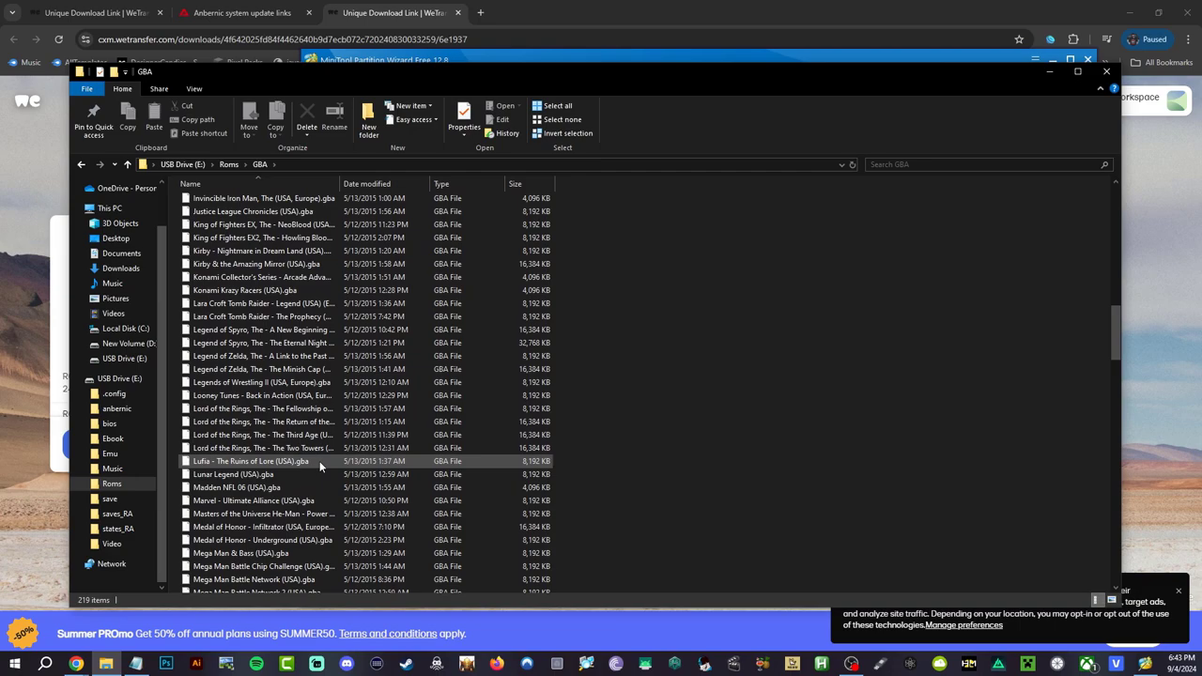
{"action": "scroll", "coordinate": [320, 467], "scroll_direction": "up", "scroll_amount": 20}
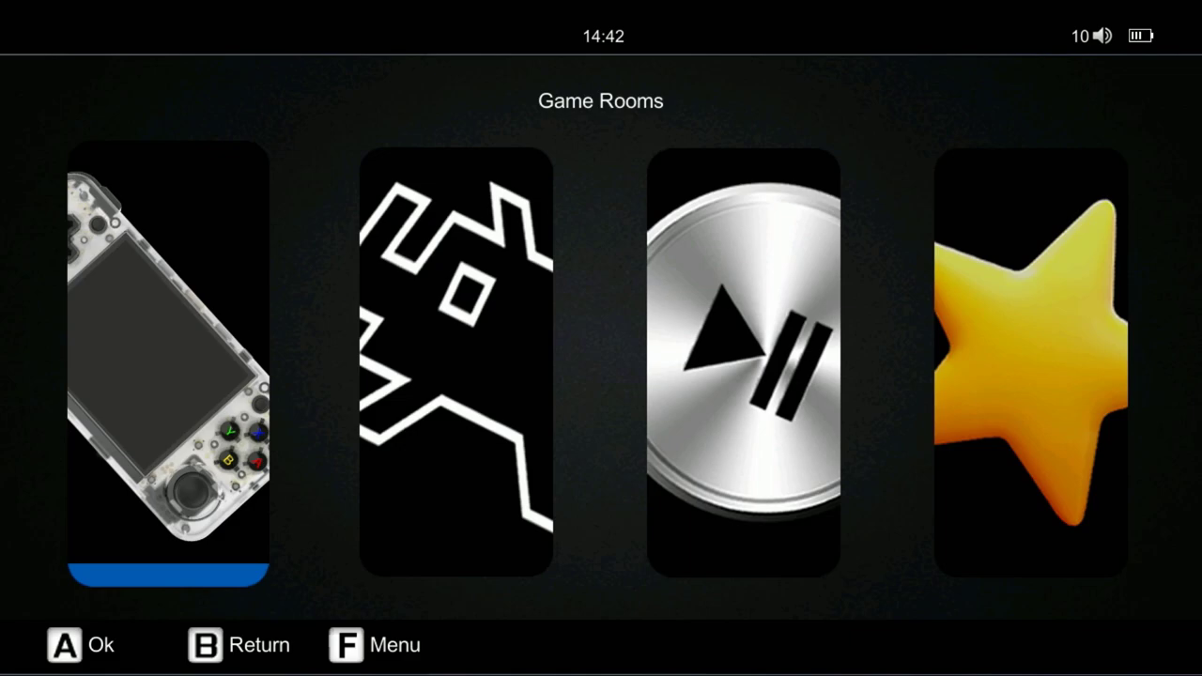
From RA Game, open System information and scroll to the user disk usage and battery voltage rows.
{"action": "key", "text": "Right"}
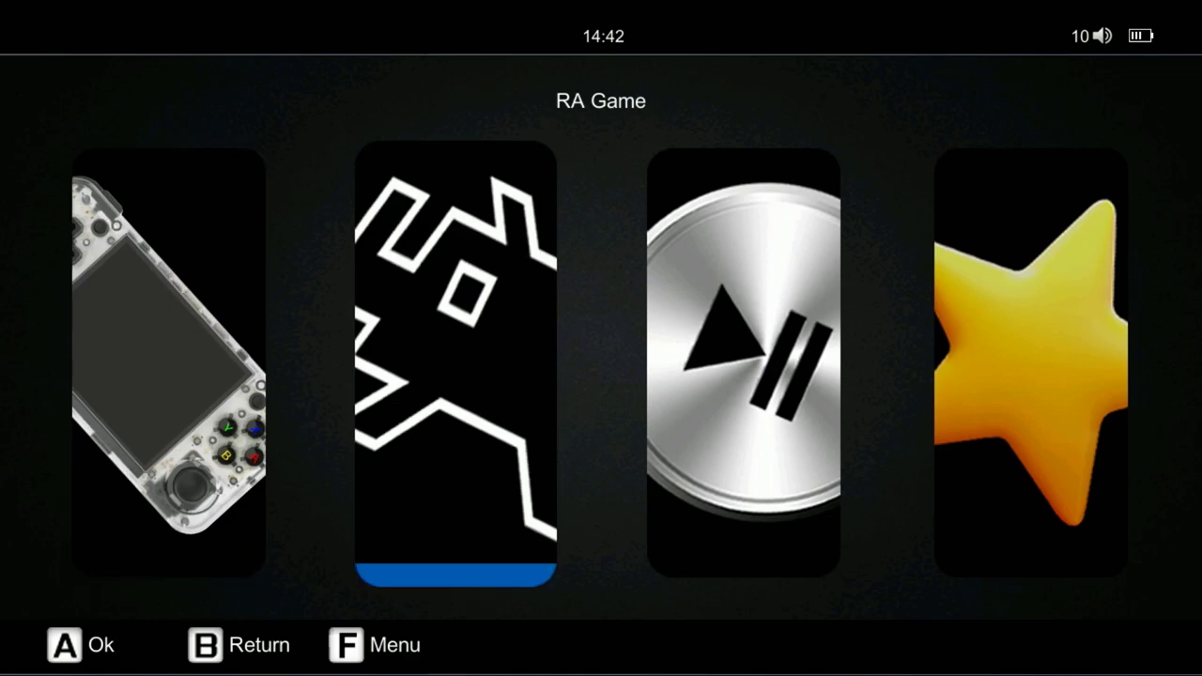
{"action": "key", "text": "f"}
{"action": "key", "text": "Return"}
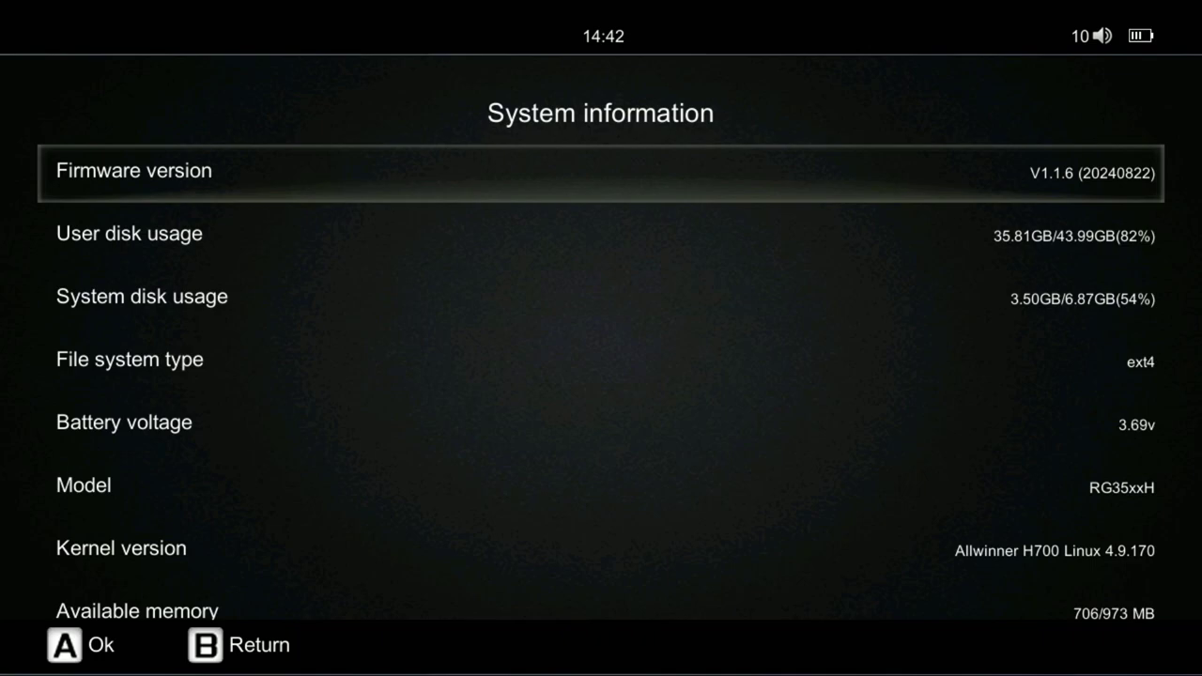
{"action": "key", "text": "Down"}
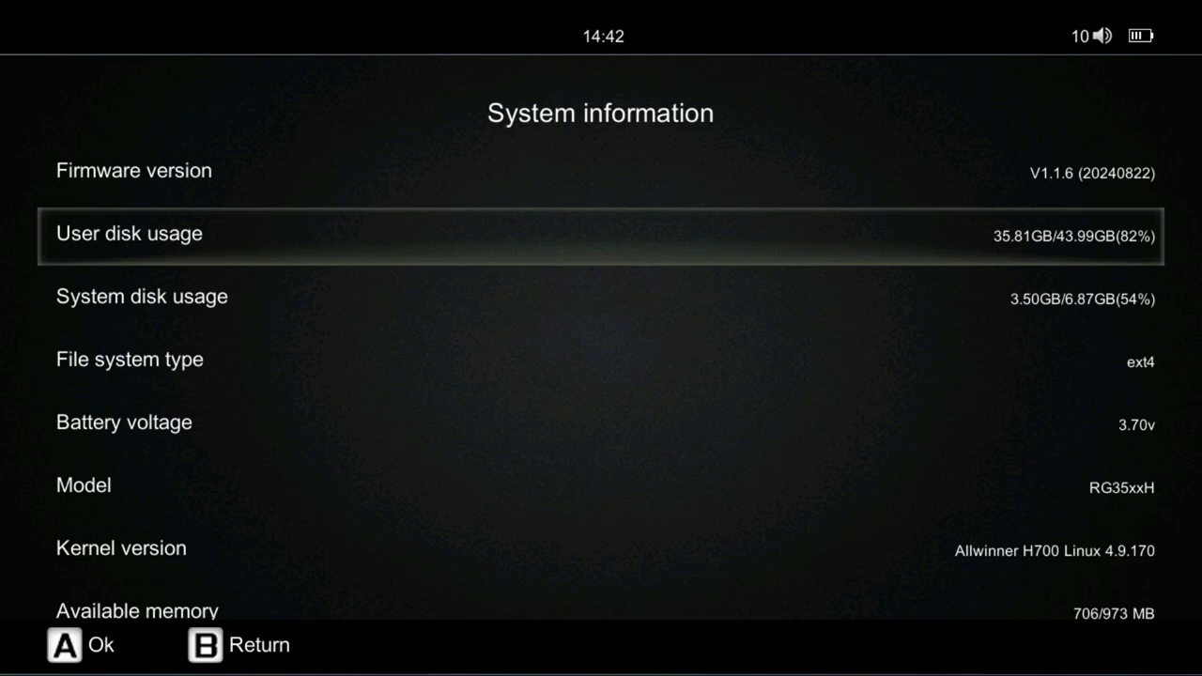
{"action": "key", "text": "Down"}
{"action": "key", "text": "Down"}
{"action": "key", "text": "Down"}
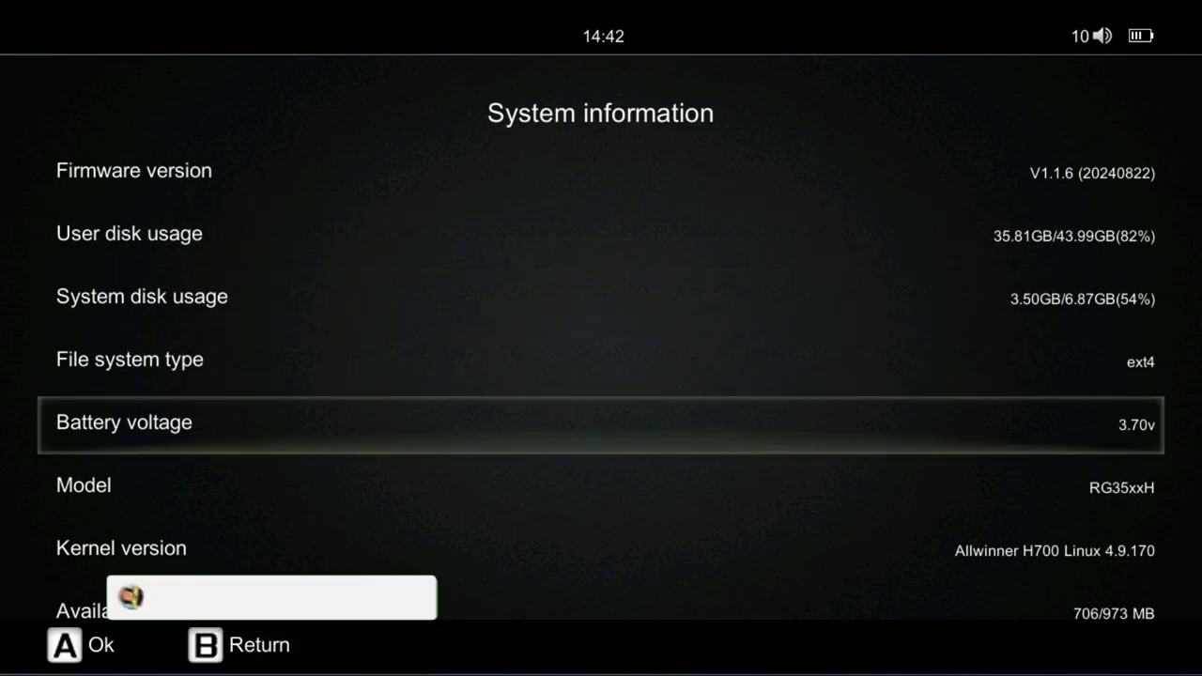